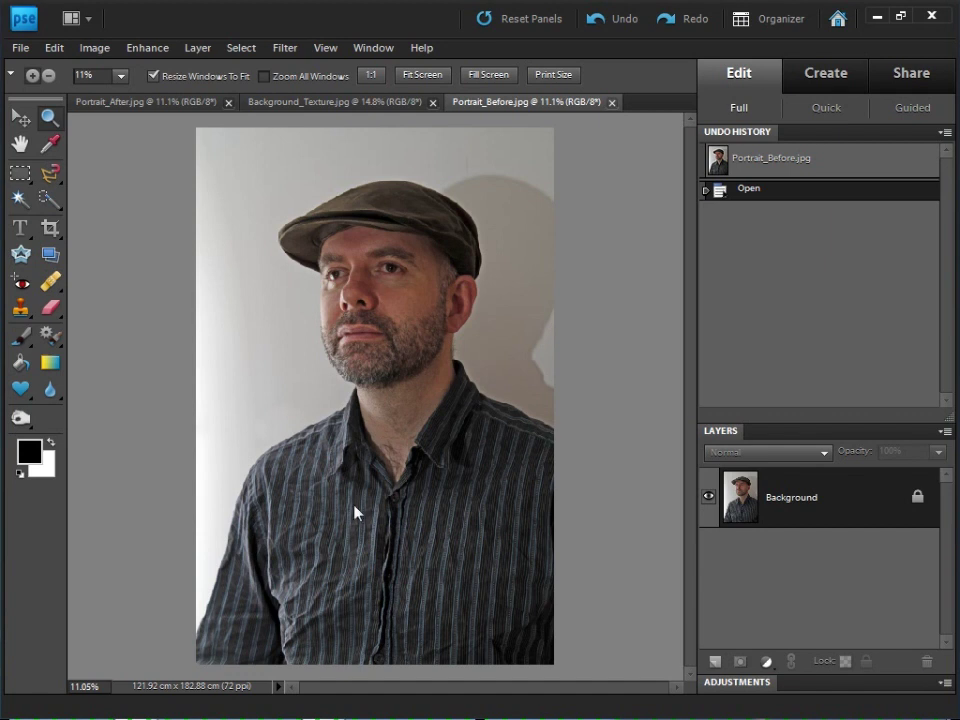
Switch to the Portrait_After.jpg tab to view the finished red-and-black stencil portrait.
{"action": "left_click", "coordinate": [147, 102]}
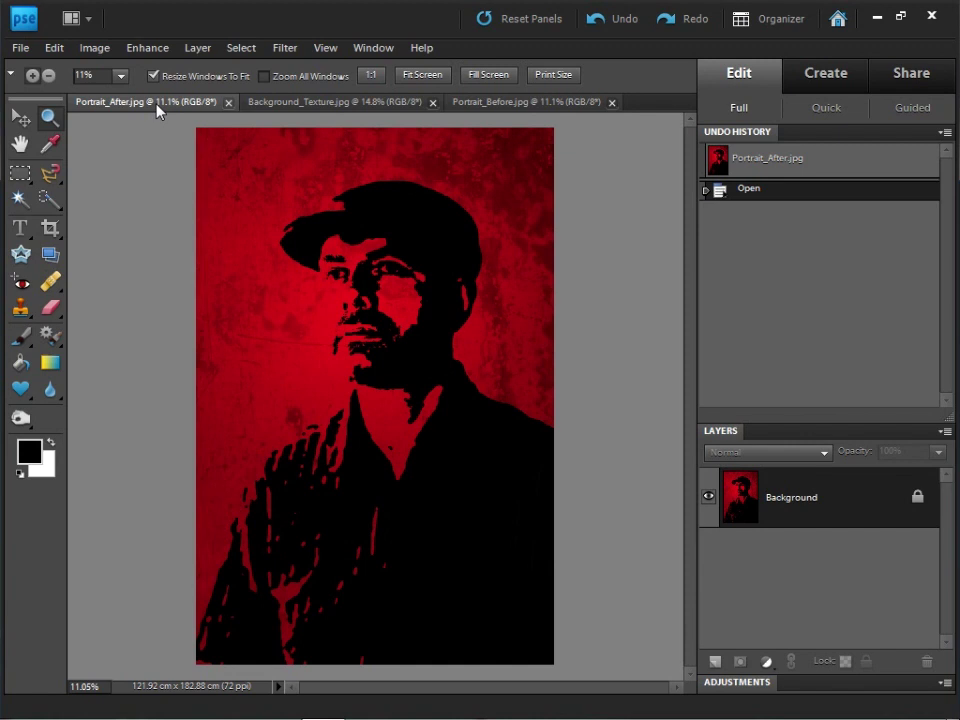
Return to Portrait_Before.jpg, choose the Polygonal Lasso Tool and zoom in on the man.
{"action": "left_click", "coordinate": [507, 104]}
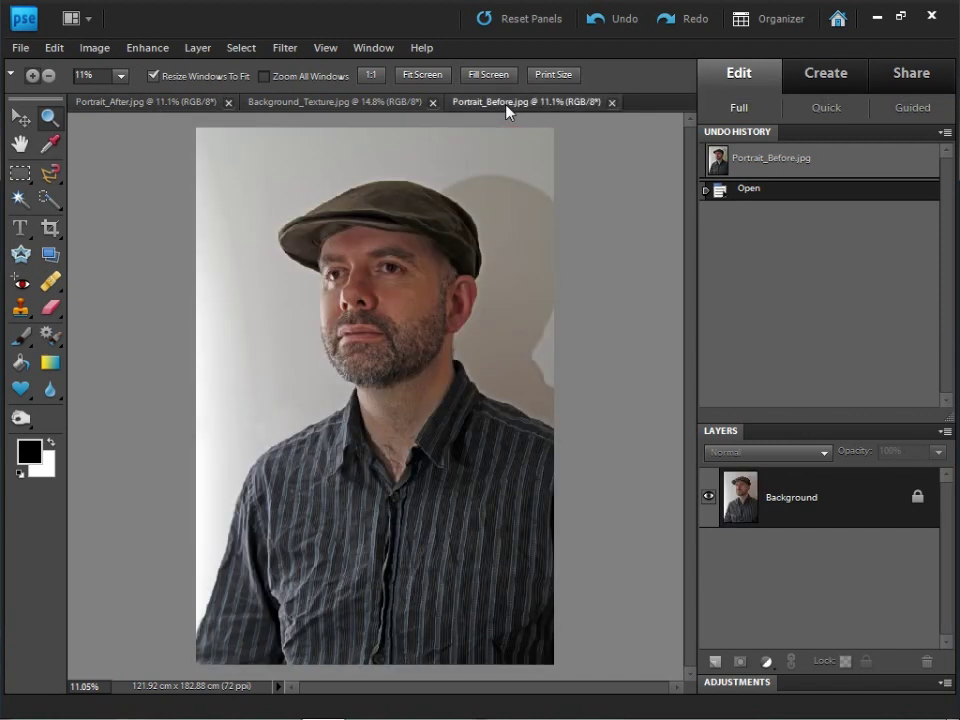
{"action": "left_click", "coordinate": [55, 175]}
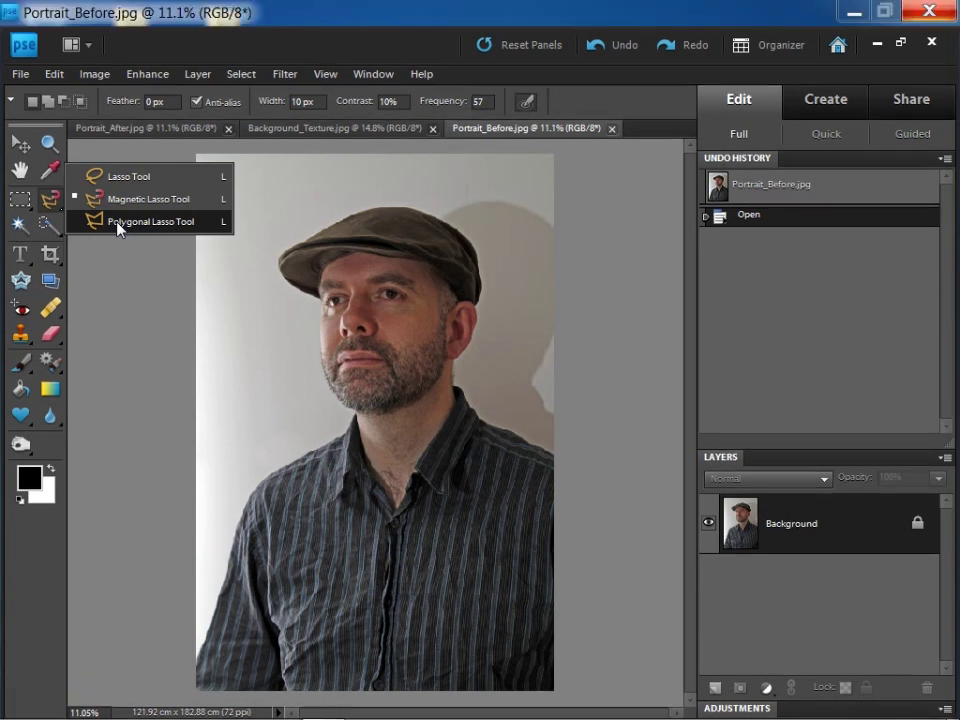
{"action": "left_click", "coordinate": [117, 224]}
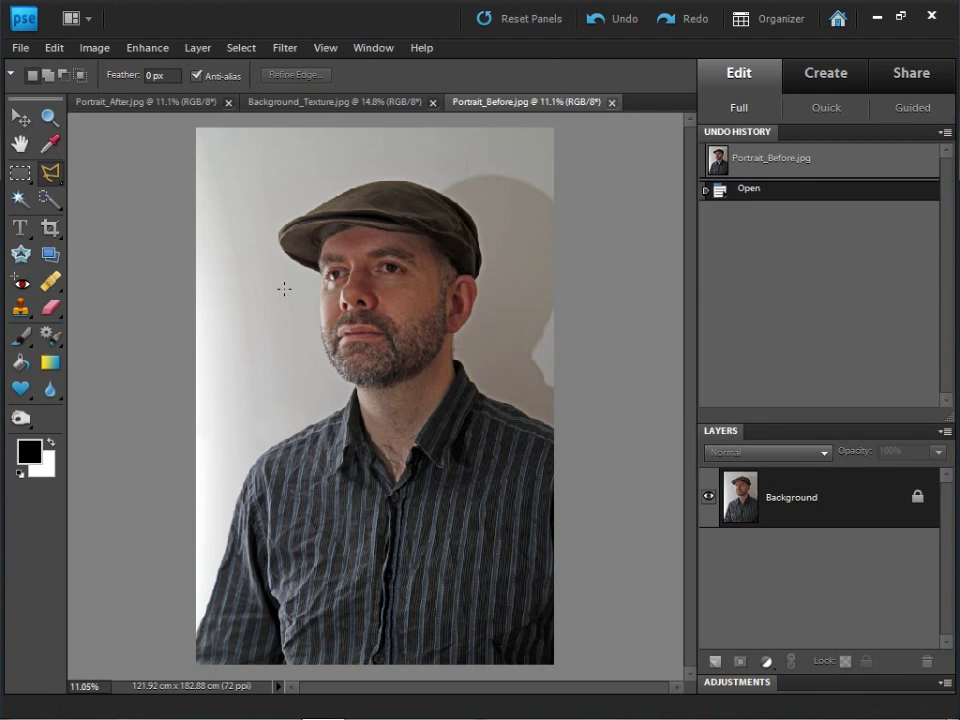
{"action": "key", "text": "ctrl+equal"}
{"action": "key", "text": "ctrl+equal"}
{"action": "key", "text": "ctrl+equal"}
{"action": "key", "text": "ctrl+equal"}
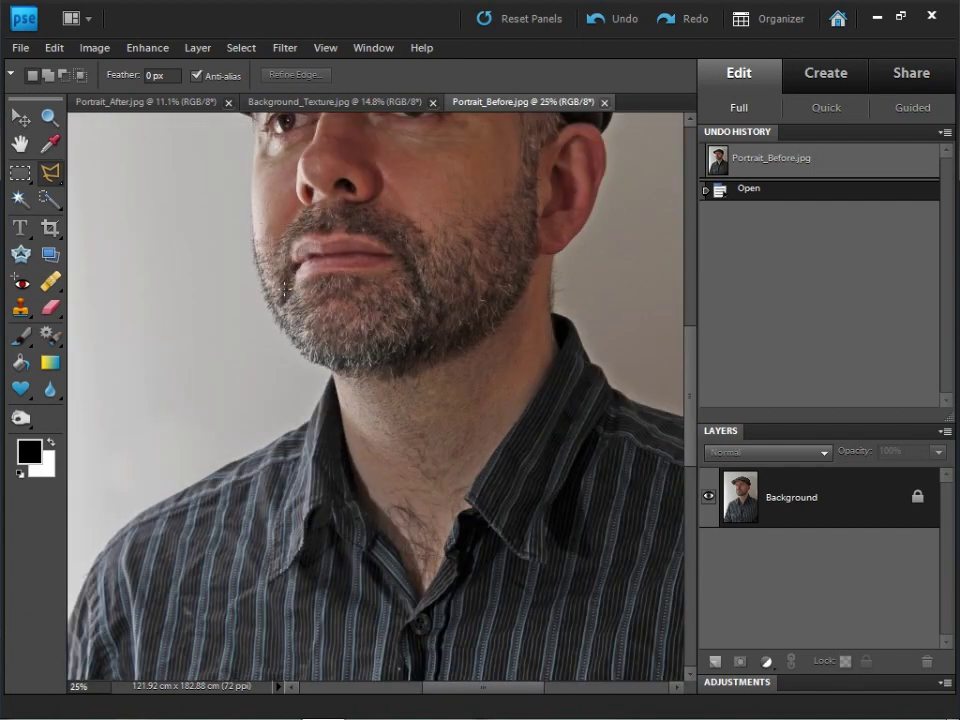
Trace the polygonal outline along the man's shoulder and the bottom of his striped shirt.
{"action": "left_click_drag", "start_coordinate": [103, 611], "coordinate": [354, 264]}
{"action": "left_click_drag", "start_coordinate": [266, 568], "coordinate": [270, 501]}
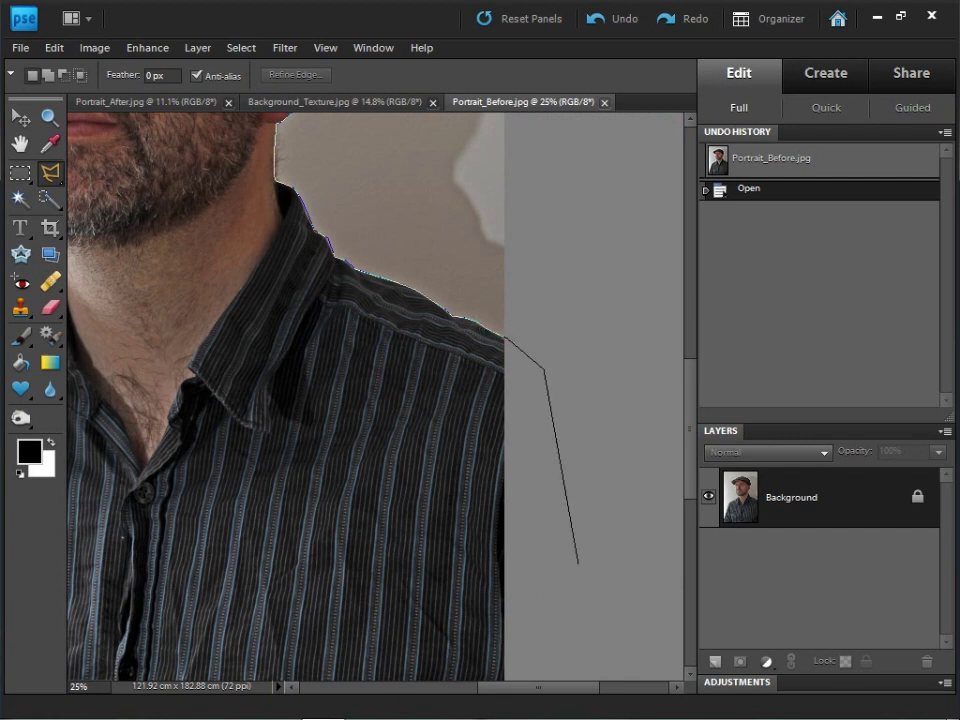
{"action": "mouse_move", "coordinate": [553, 628]}
{"action": "left_mouse_down"}
{"action": "mouse_move", "coordinate": [594, 433]}
{"action": "mouse_move", "coordinate": [611, 199]}
{"action": "left_mouse_up"}
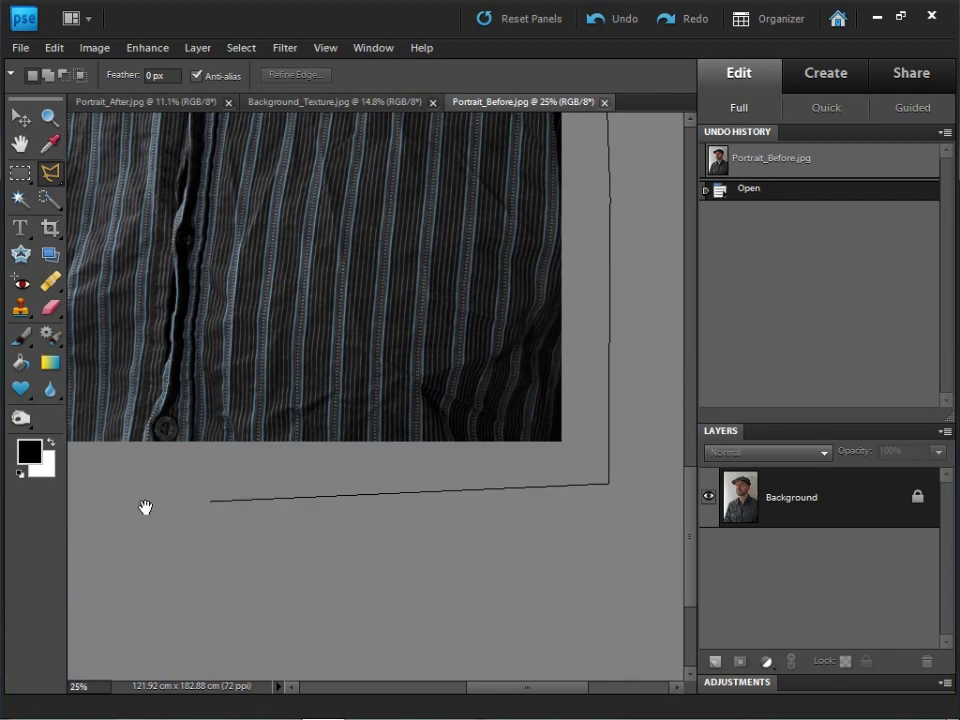
{"action": "left_click_drag", "start_coordinate": [146, 506], "coordinate": [461, 499]}
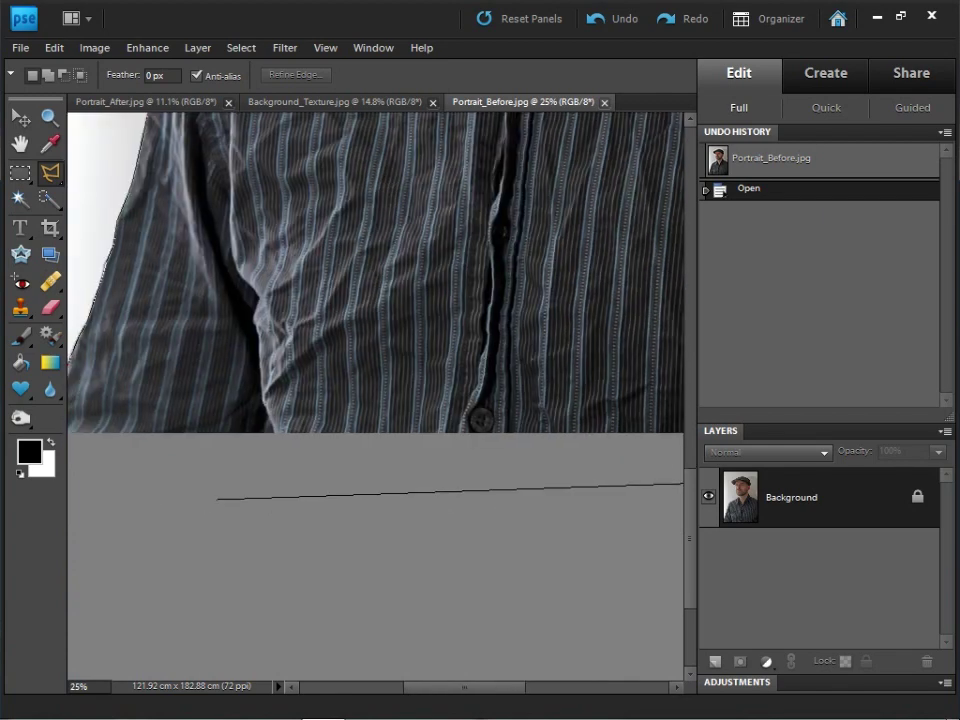
{"action": "left_click_drag", "start_coordinate": [99, 495], "coordinate": [431, 531]}
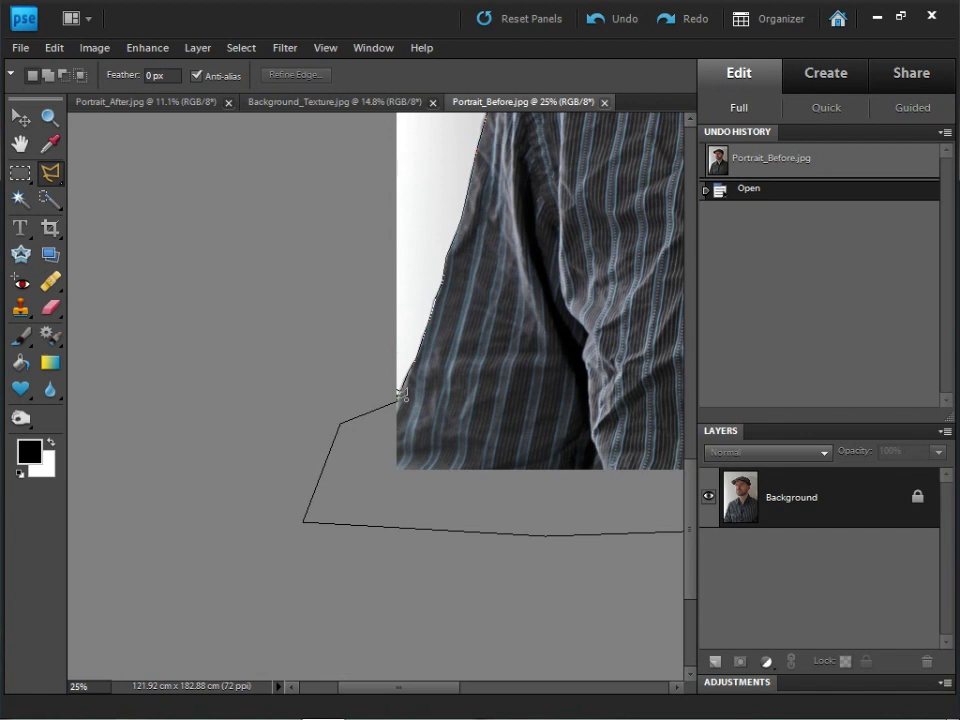
Close the outline around the man, copy him onto Layer 1 and hide the Background layer.
{"action": "left_click", "coordinate": [397, 400]}
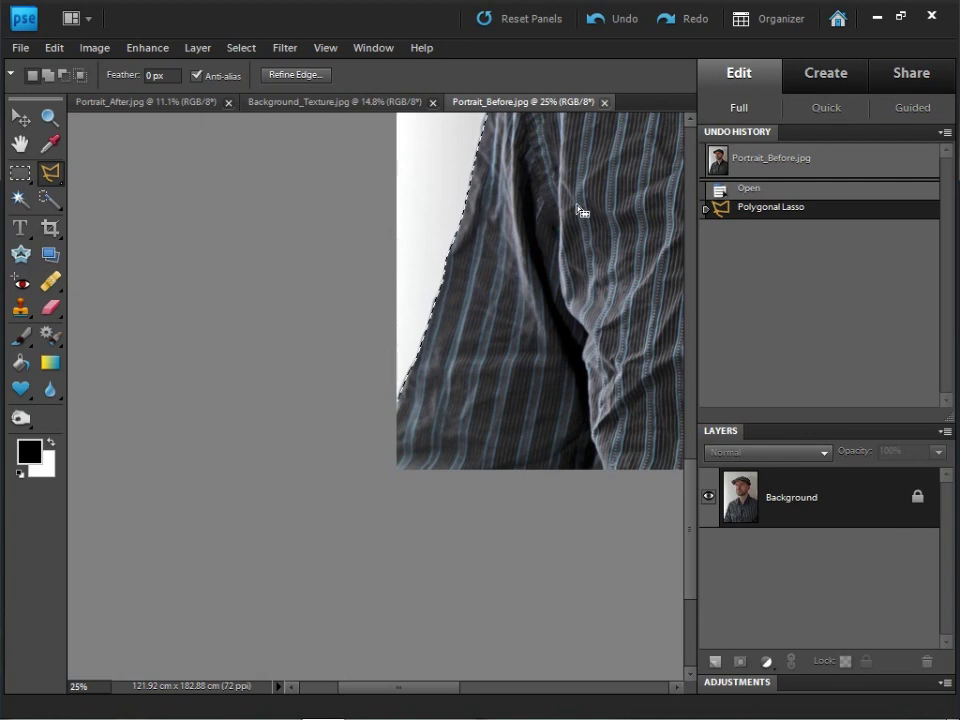
{"action": "left_click_drag", "start_coordinate": [579, 210], "coordinate": [279, 426]}
{"action": "left_click_drag", "start_coordinate": [452, 345], "coordinate": [298, 366]}
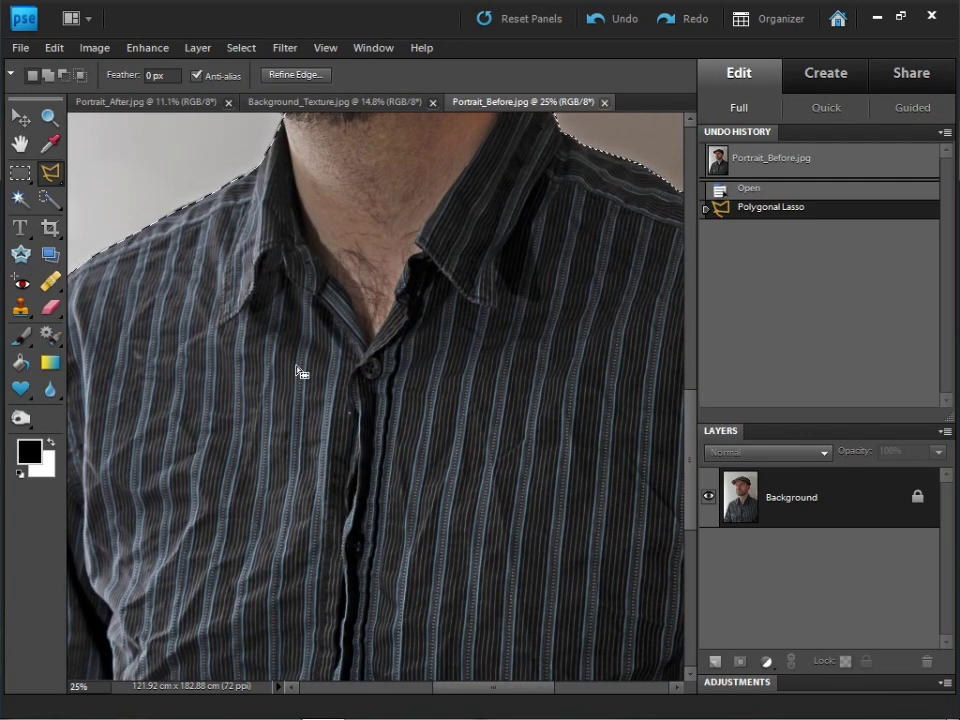
{"action": "key", "text": "ctrl+0"}
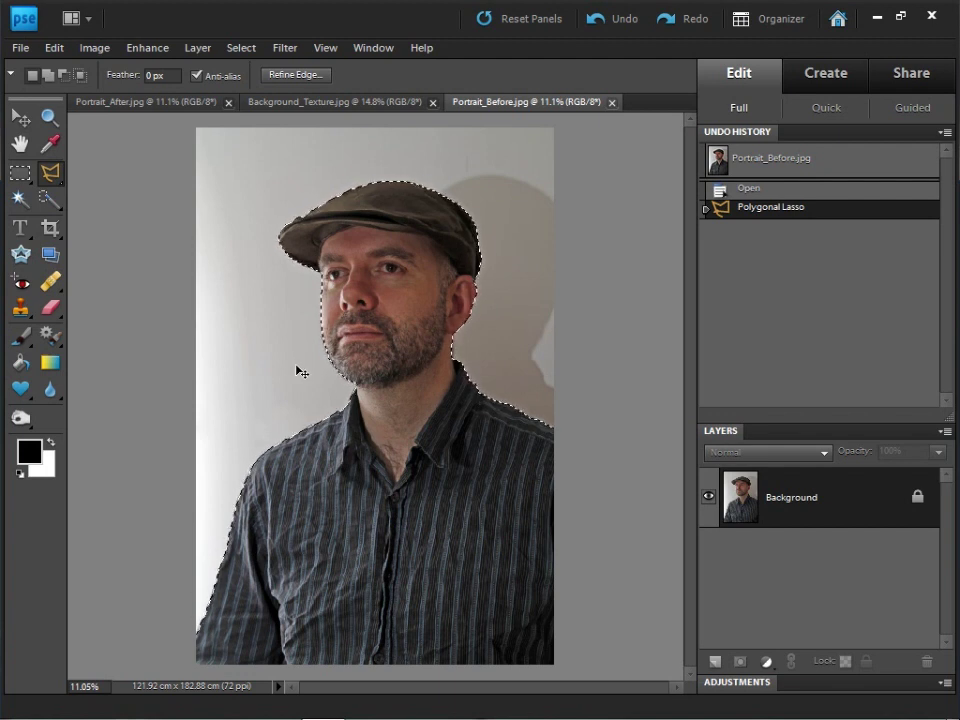
{"action": "key", "text": "ctrl+v"}
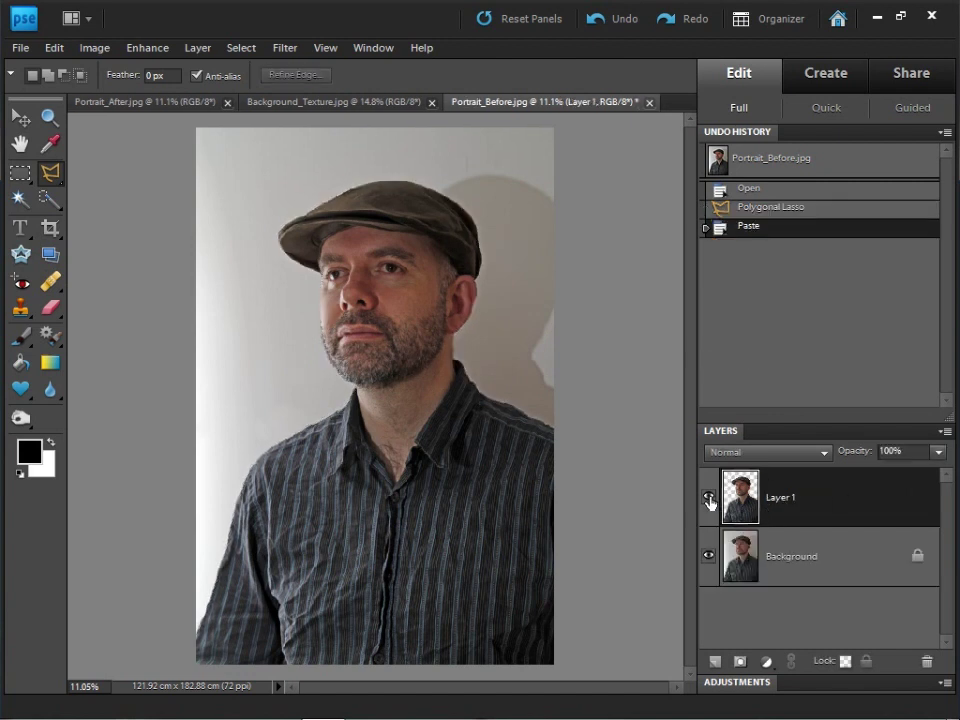
{"action": "left_click", "coordinate": [708, 556]}
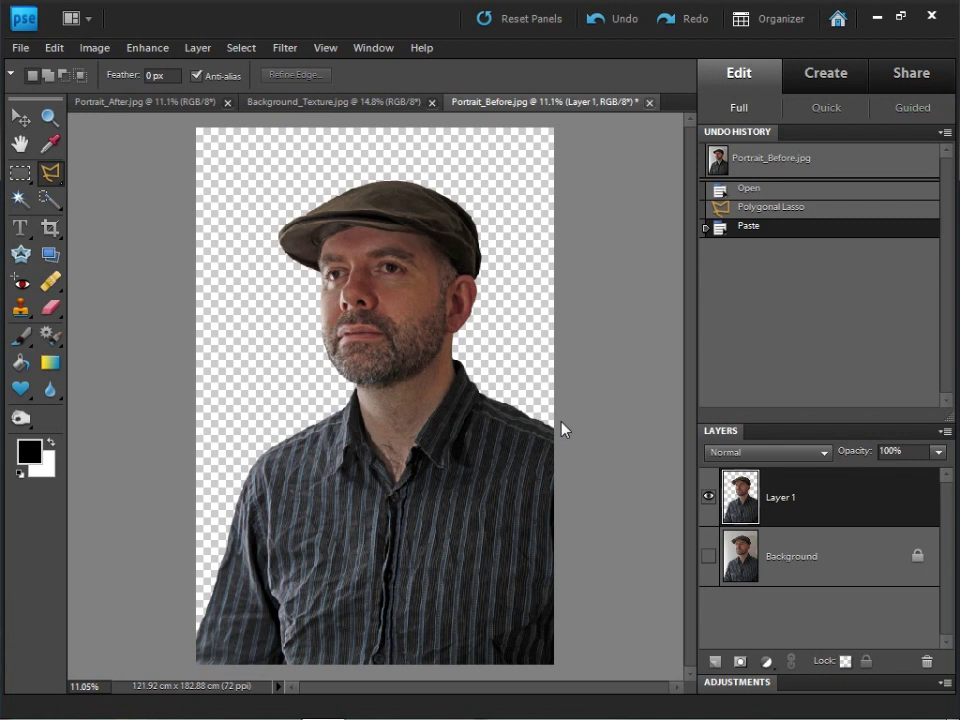
Apply a Threshold adjustment at level 85 to Layer 1.
{"action": "left_click", "coordinate": [284, 48]}
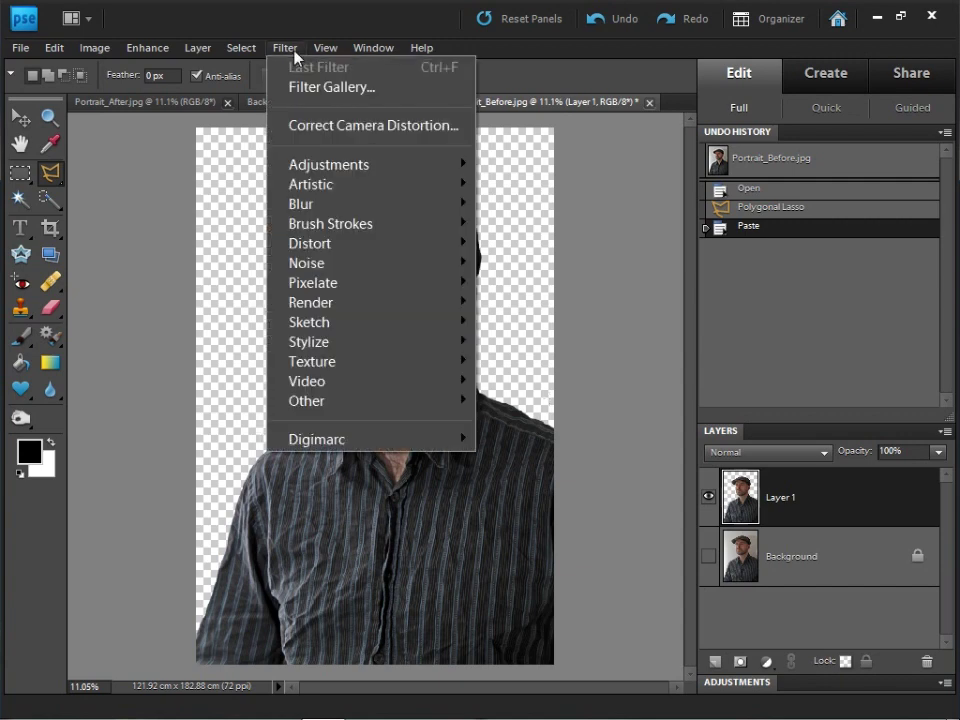
{"action": "mouse_move", "coordinate": [305, 168]}
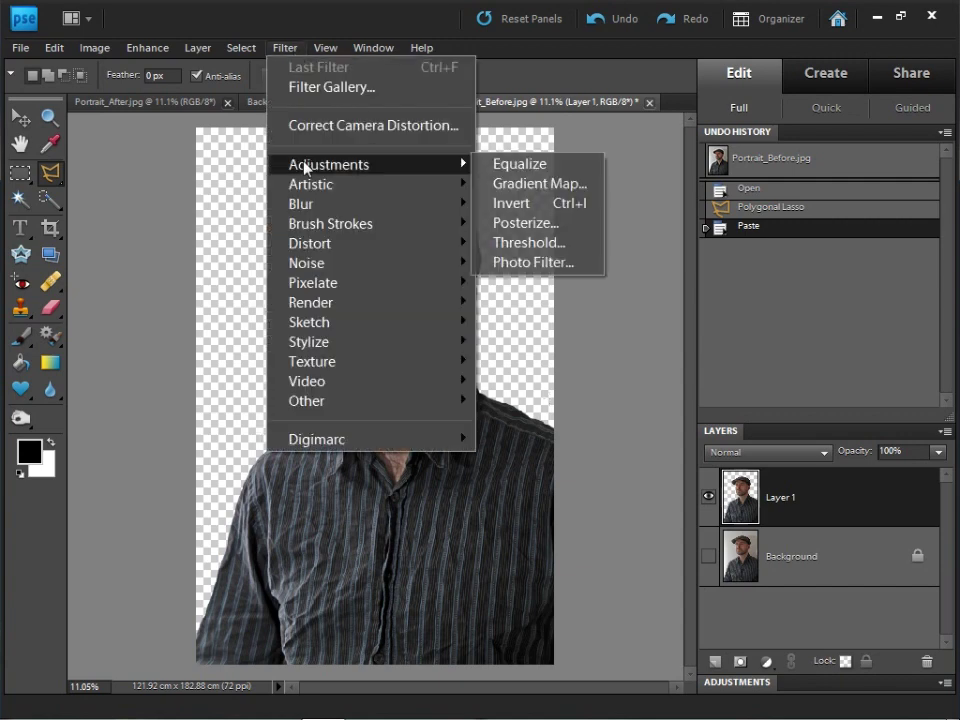
{"action": "left_click", "coordinate": [514, 242]}
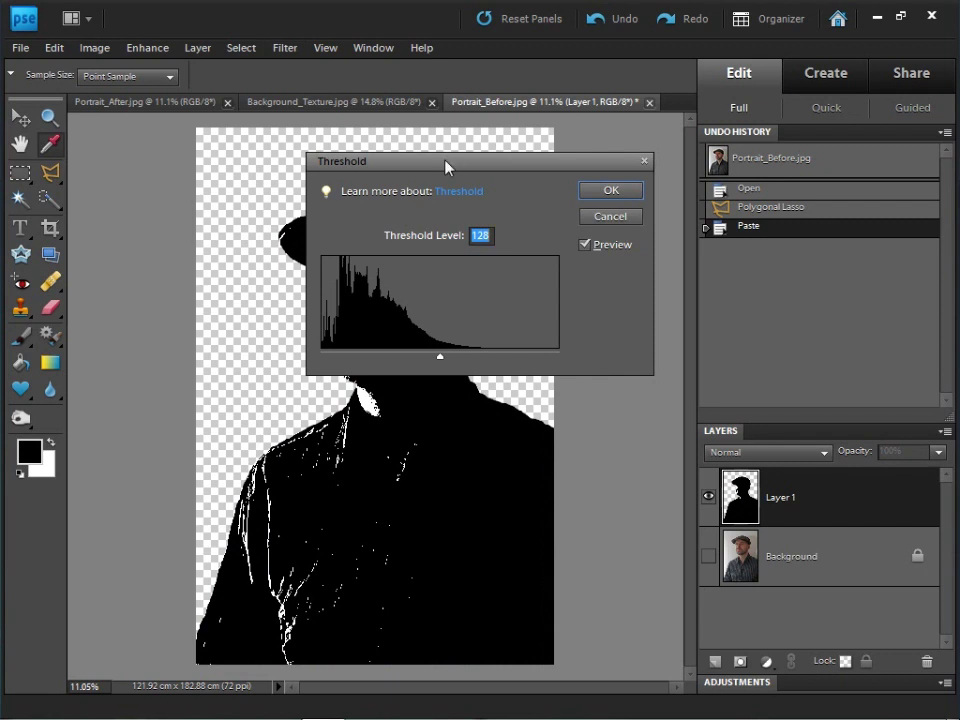
{"action": "mouse_move", "coordinate": [443, 166]}
{"action": "left_mouse_down"}
{"action": "mouse_move", "coordinate": [529, 140]}
{"action": "mouse_move", "coordinate": [424, 409]}
{"action": "mouse_move", "coordinate": [462, 449]}
{"action": "left_mouse_up"}
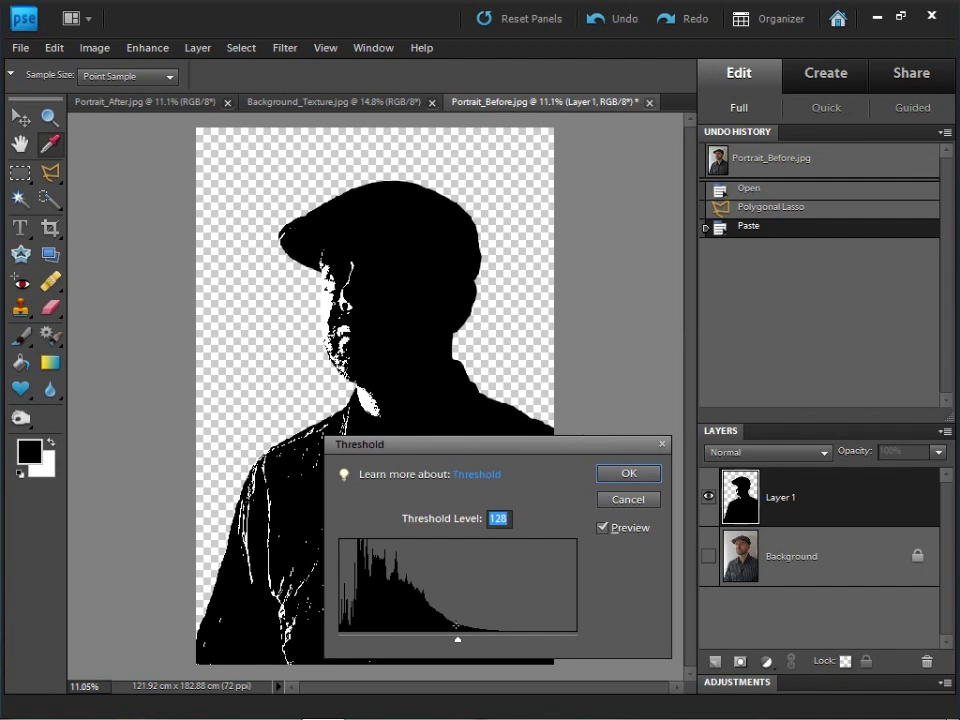
{"action": "left_click_drag", "start_coordinate": [459, 645], "coordinate": [417, 632]}
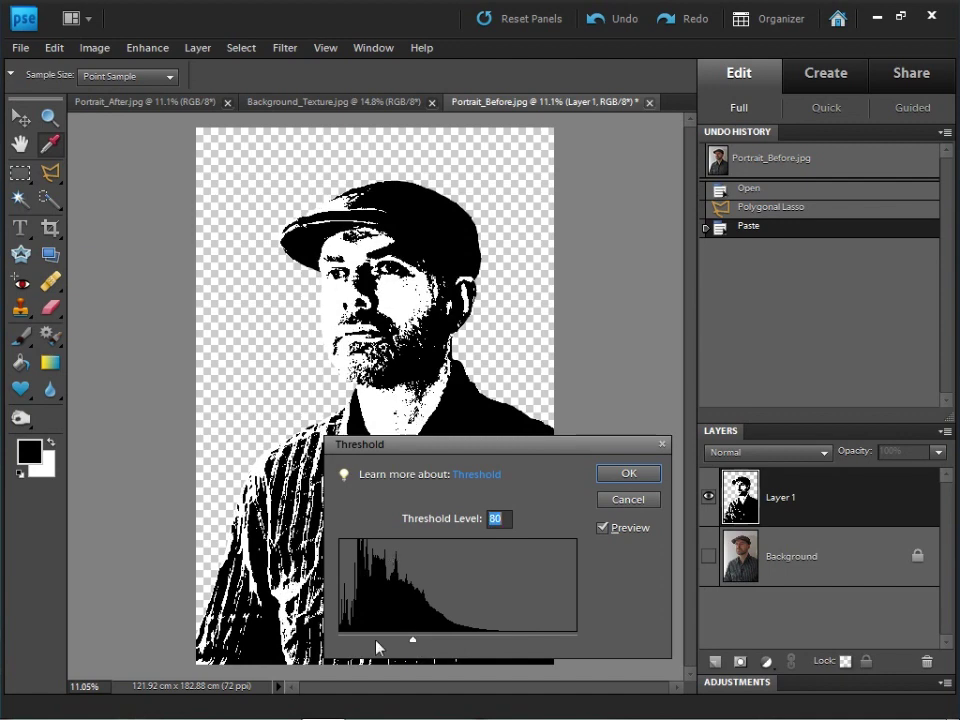
{"action": "mouse_move", "coordinate": [414, 639]}
{"action": "left_mouse_down"}
{"action": "mouse_move", "coordinate": [380, 638]}
{"action": "mouse_move", "coordinate": [410, 640]}
{"action": "left_mouse_up"}
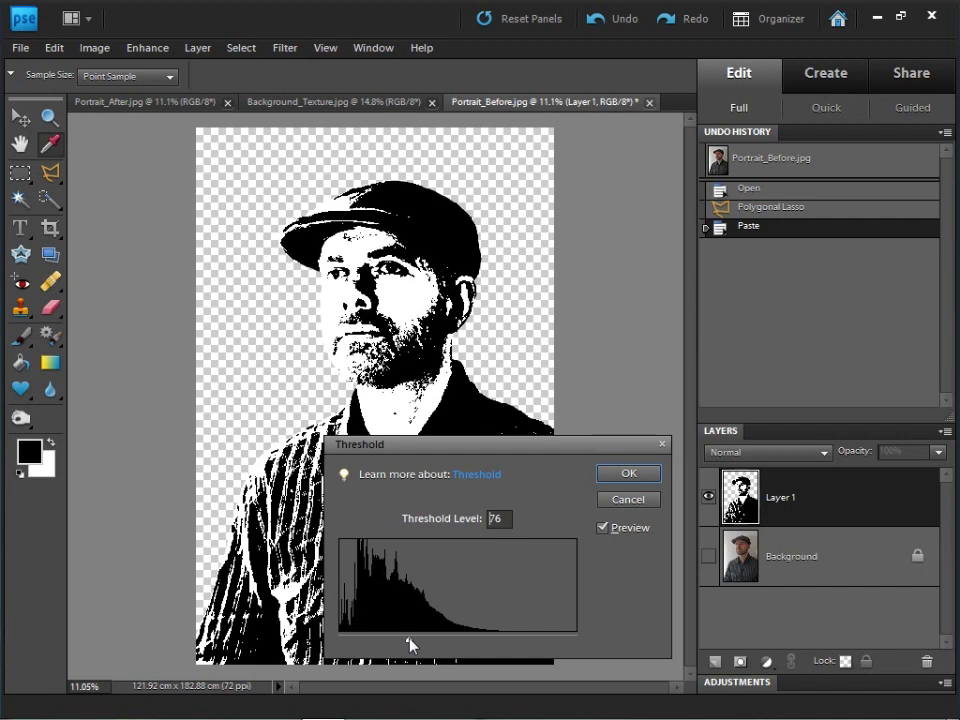
{"action": "left_click_drag", "start_coordinate": [409, 638], "coordinate": [418, 639]}
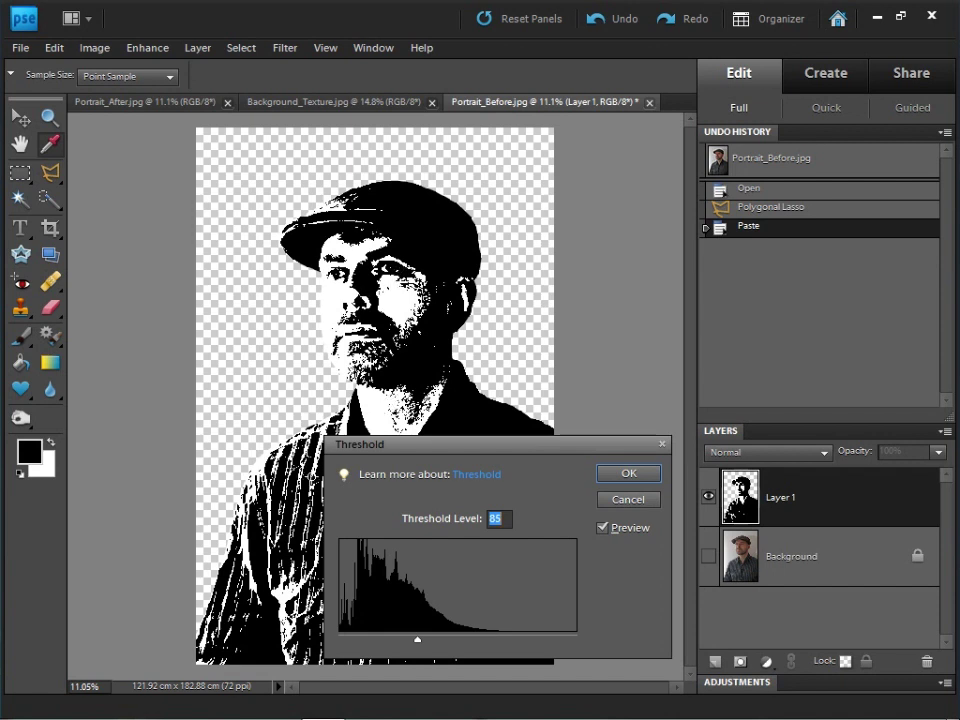
{"action": "left_click", "coordinate": [629, 474]}
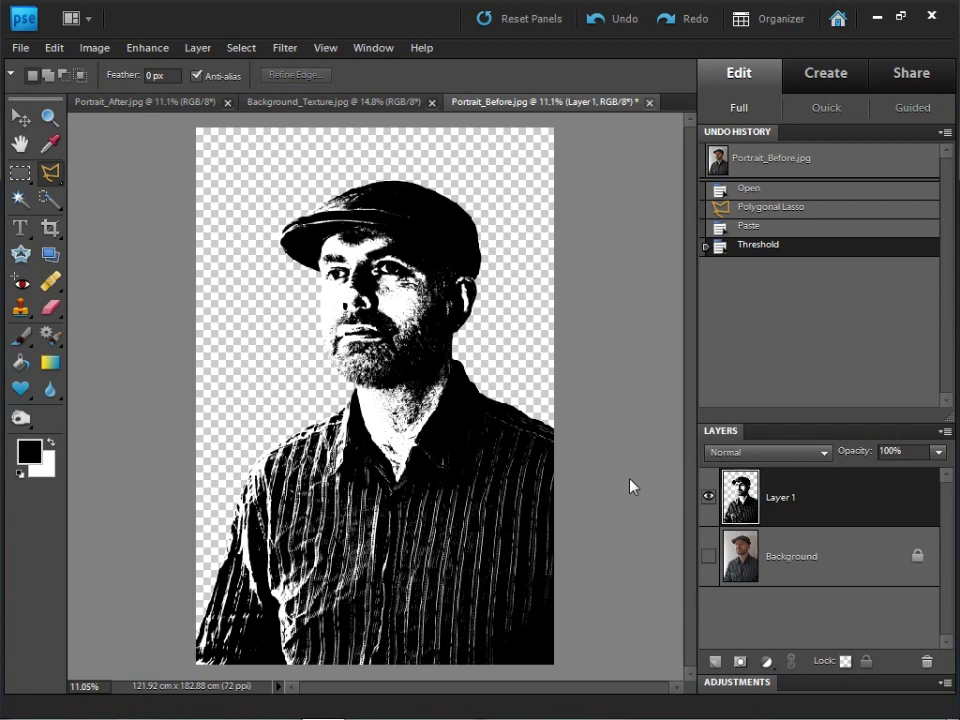
Switch to the freehand Lasso and draw a selection around the man's face on Layer 1.
{"action": "key", "text": "ctrl+equal"}
{"action": "key", "text": "ctrl+equal"}
{"action": "key", "text": "ctrl+equal"}
{"action": "key", "text": "ctrl+equal"}
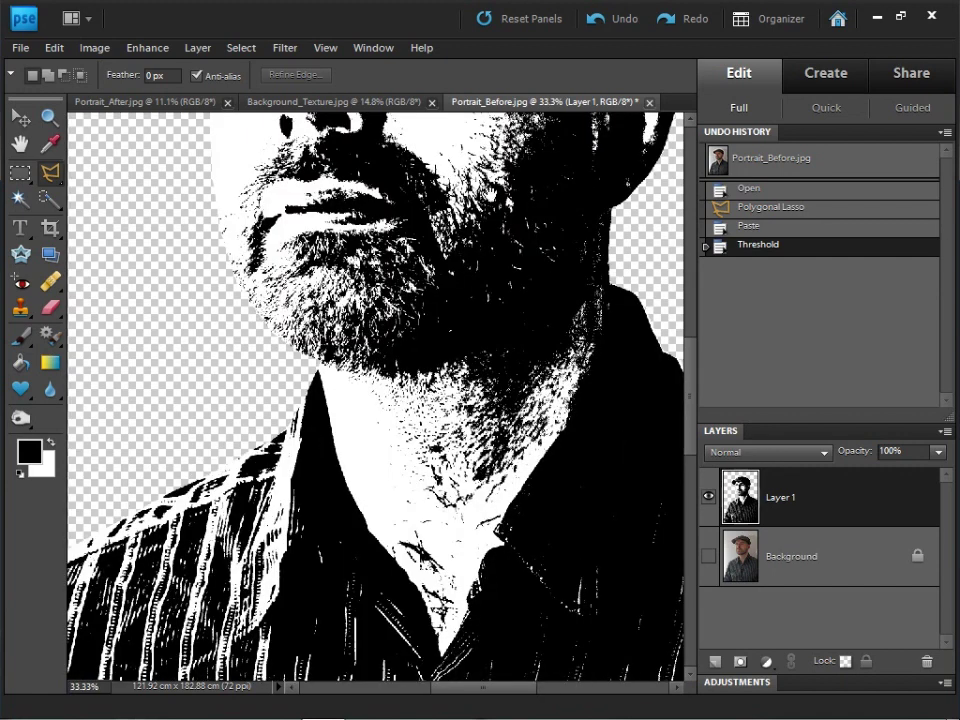
{"action": "scroll", "coordinate": [369, 140], "scroll_direction": "up", "scroll_amount": 5}
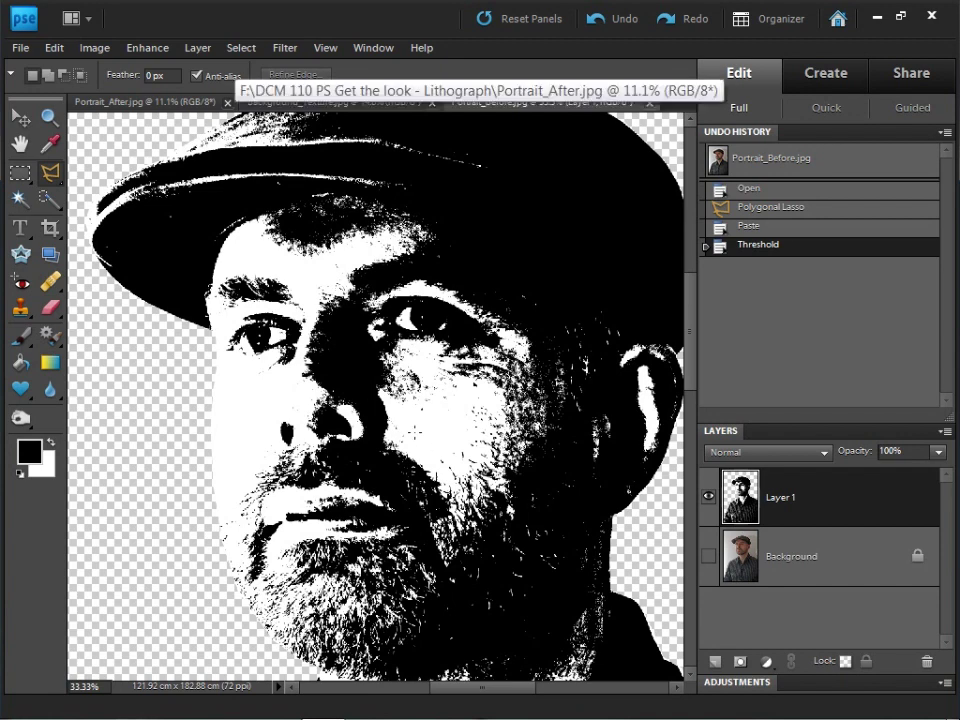
{"action": "key", "text": "ctrl+minus"}
{"action": "key", "text": "ctrl+minus"}
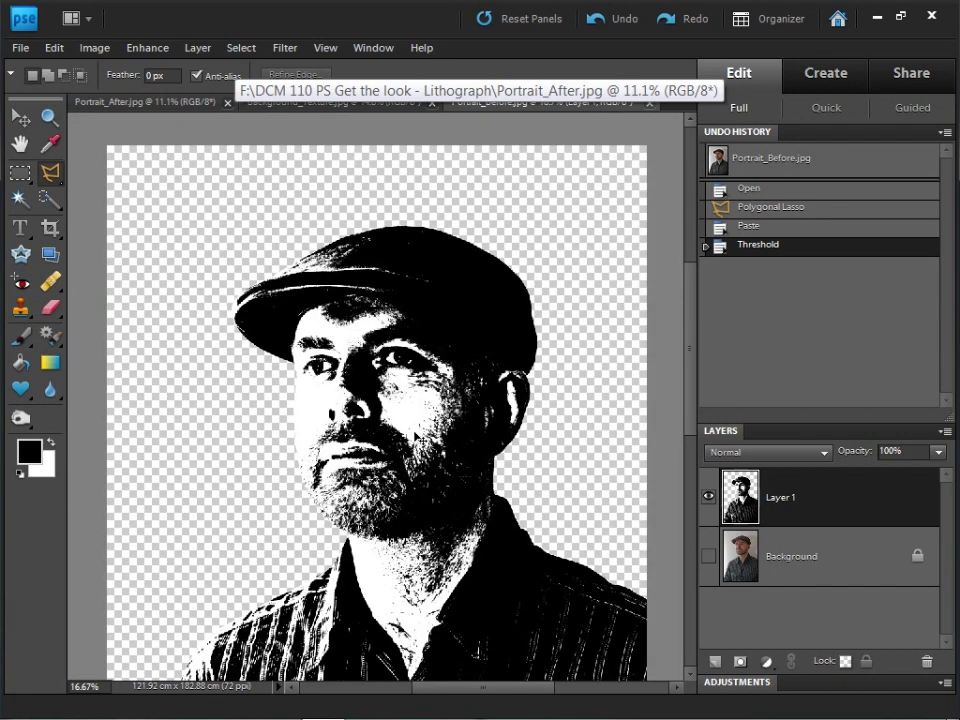
{"action": "key", "text": "ctrl+0"}
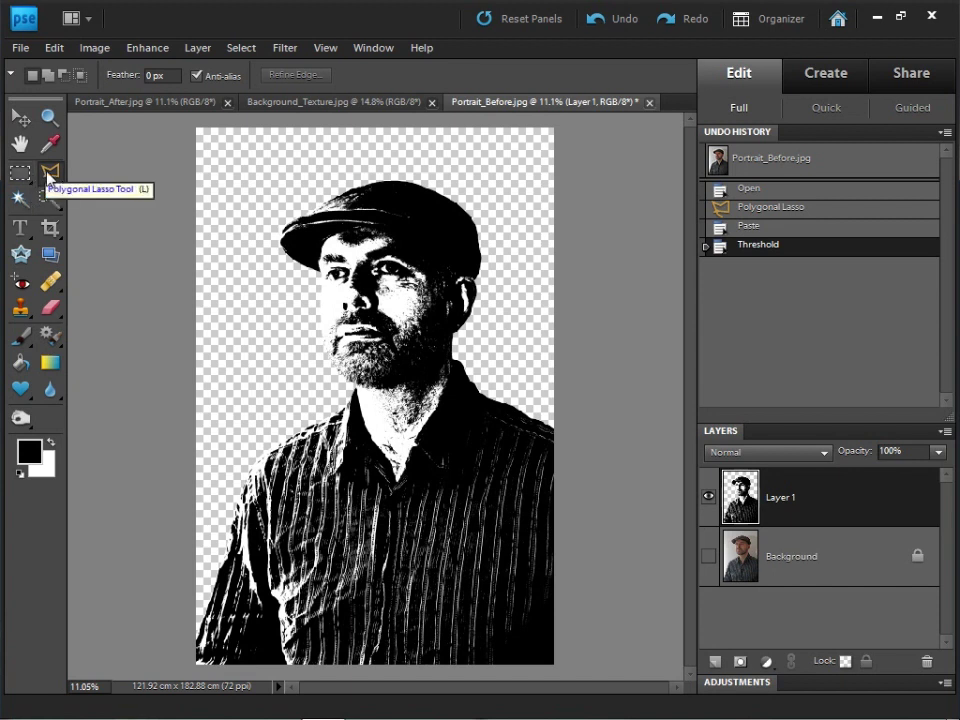
{"action": "left_click", "coordinate": [47, 174]}
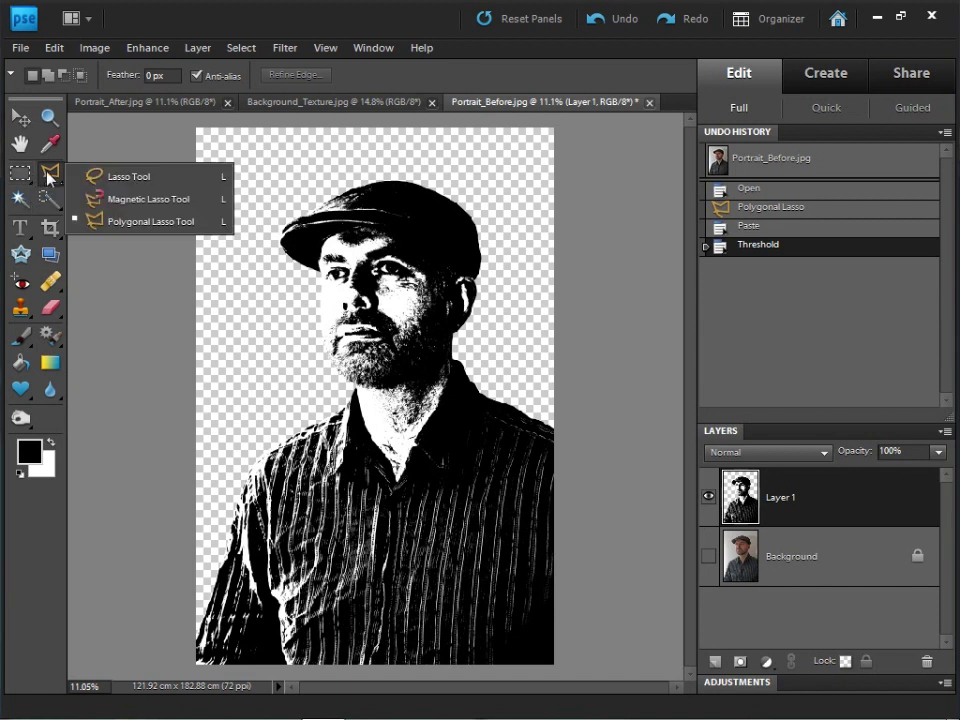
{"action": "left_click", "coordinate": [131, 180]}
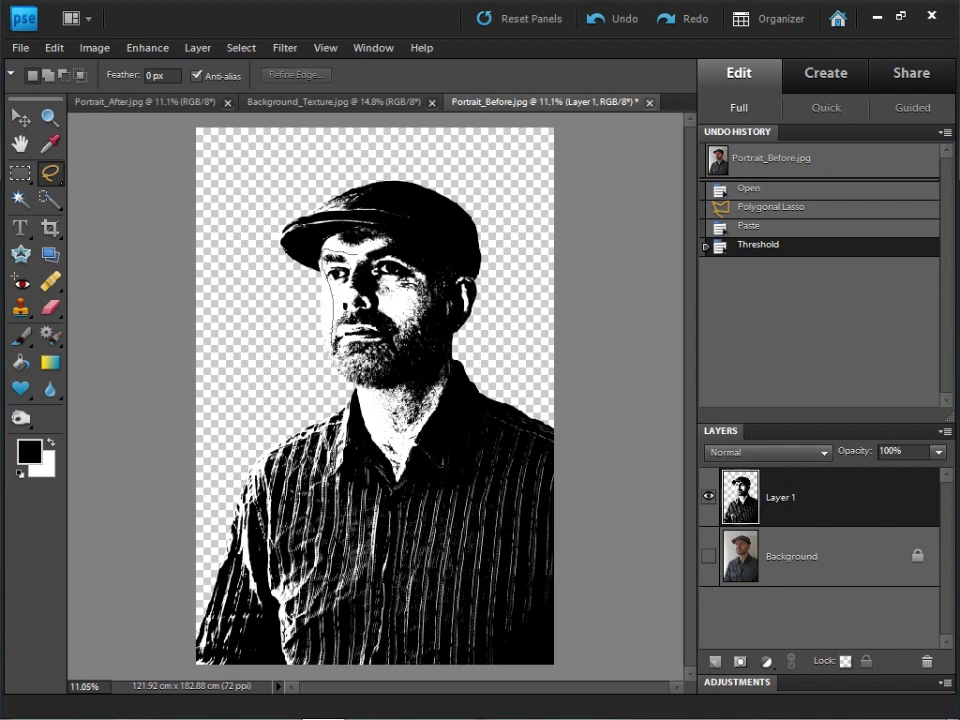
{"action": "left_click_drag", "start_coordinate": [398, 325], "coordinate": [419, 301]}
{"action": "mouse_move", "coordinate": [314, 204]}
{"action": "left_mouse_down"}
{"action": "mouse_move", "coordinate": [274, 185]}
{"action": "mouse_move", "coordinate": [300, 200]}
{"action": "left_mouse_up"}
{"action": "key", "text": "ctrl+equal"}
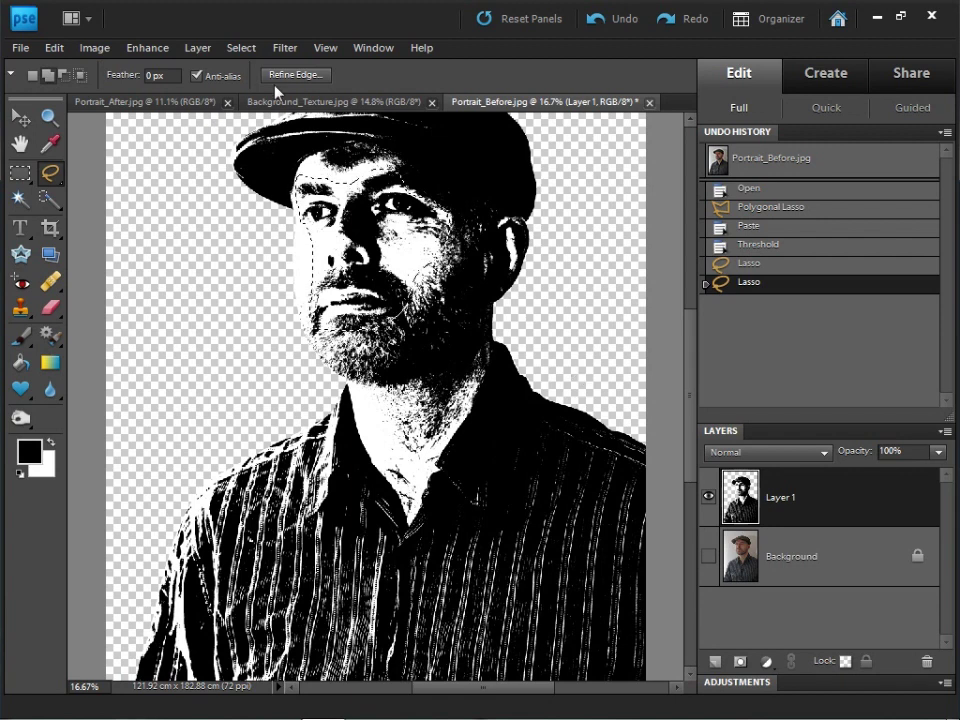
Apply Filter > Artistic > Palette Knife with Stroke Size 8 and Stroke Detail 2 to the face.
{"action": "left_click", "coordinate": [276, 55]}
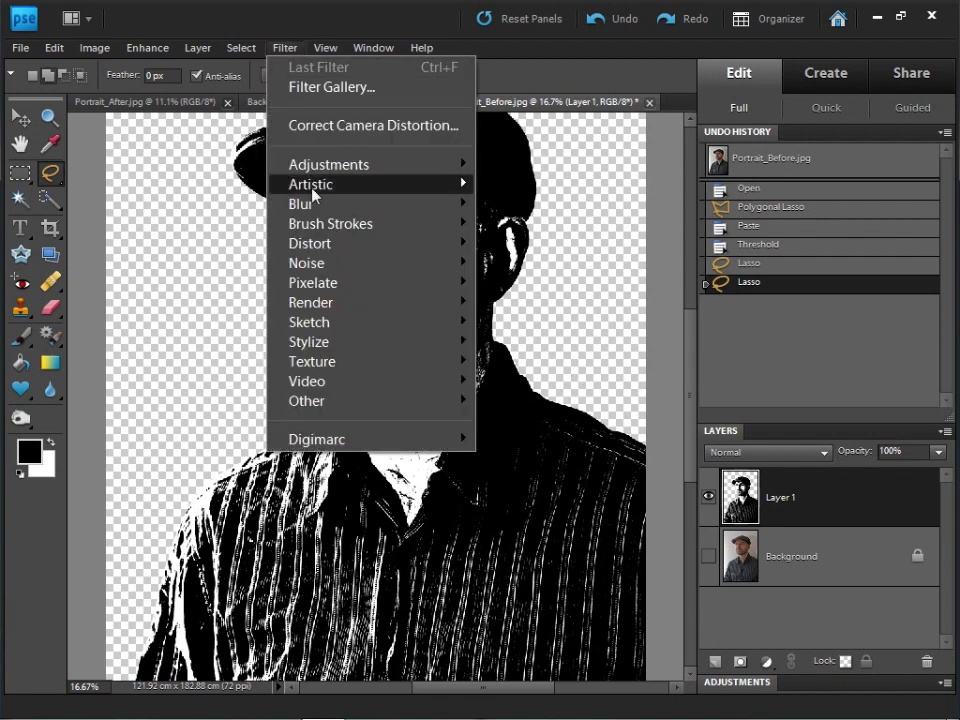
{"action": "mouse_move", "coordinate": [314, 193]}
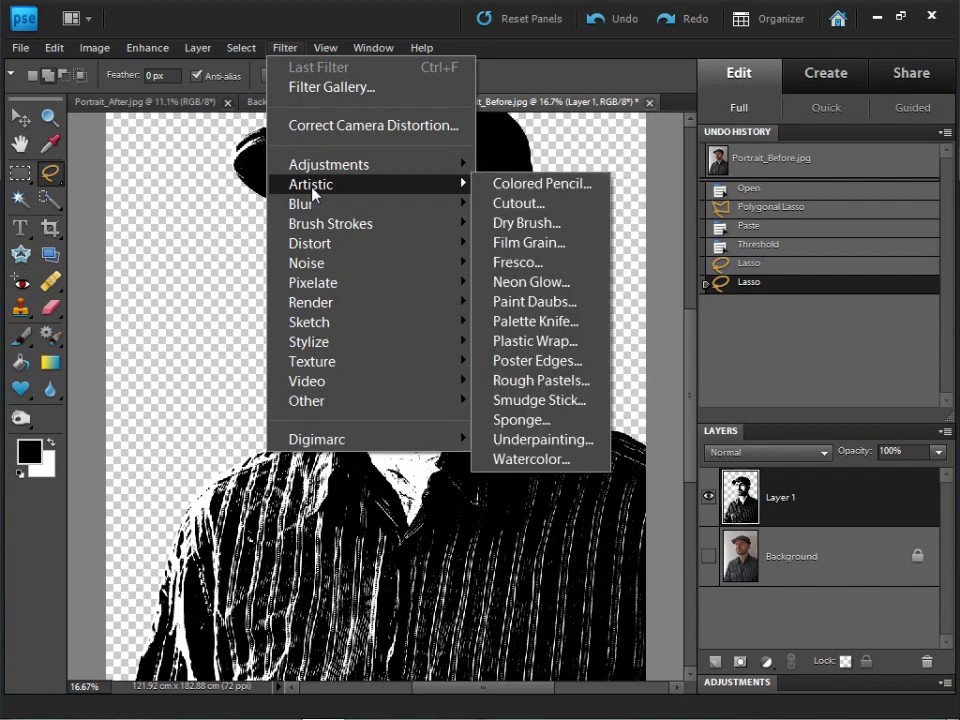
{"action": "left_click", "coordinate": [530, 321]}
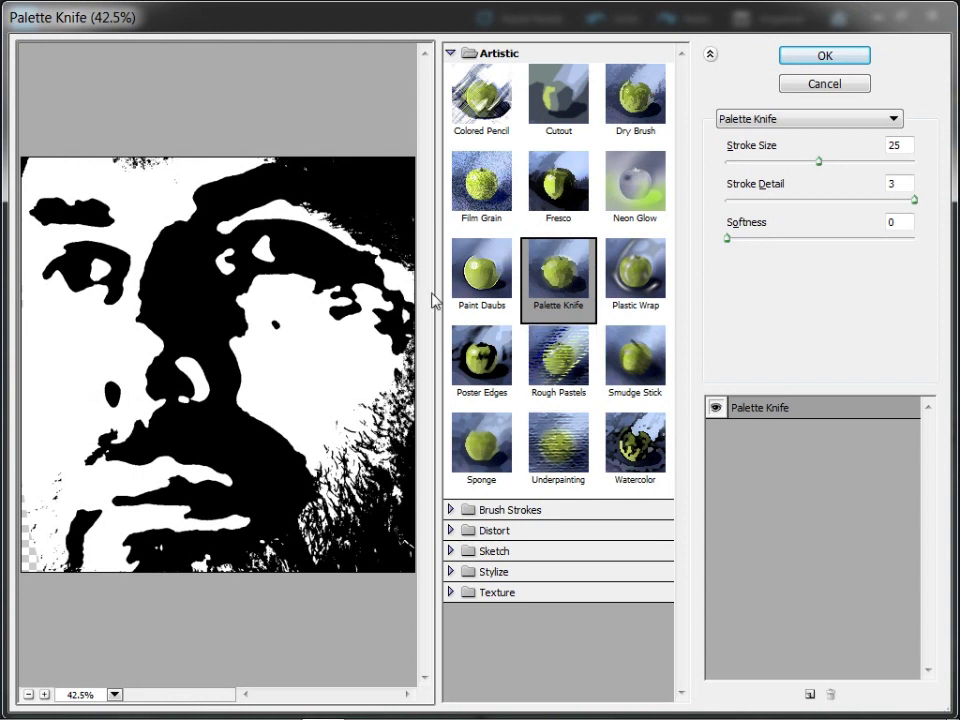
{"action": "double_click", "coordinate": [900, 146]}
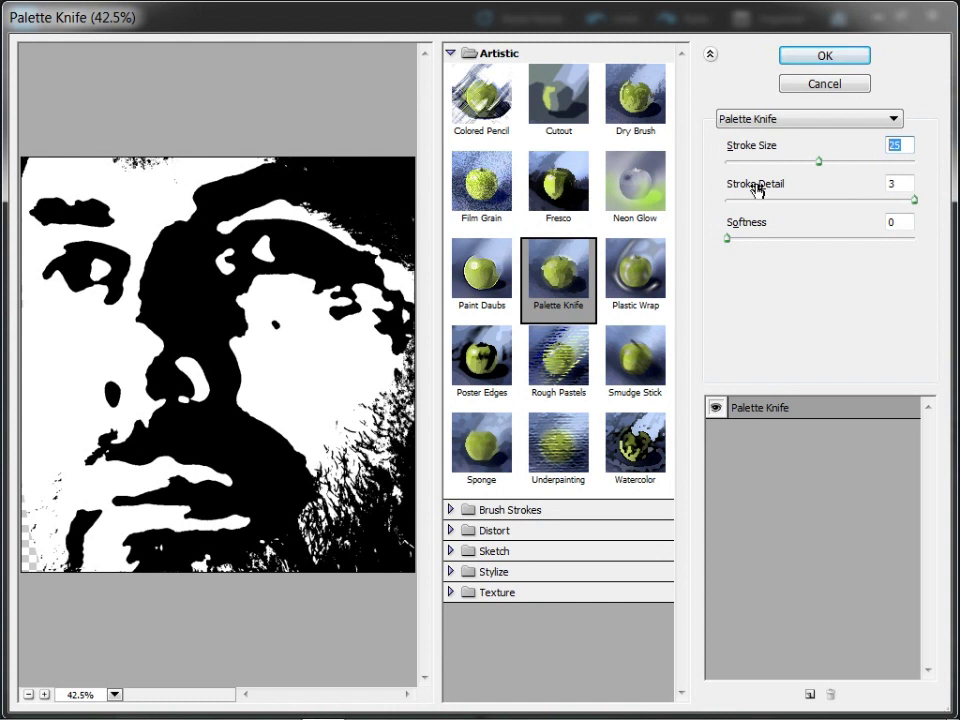
{"action": "type", "text": "8"}
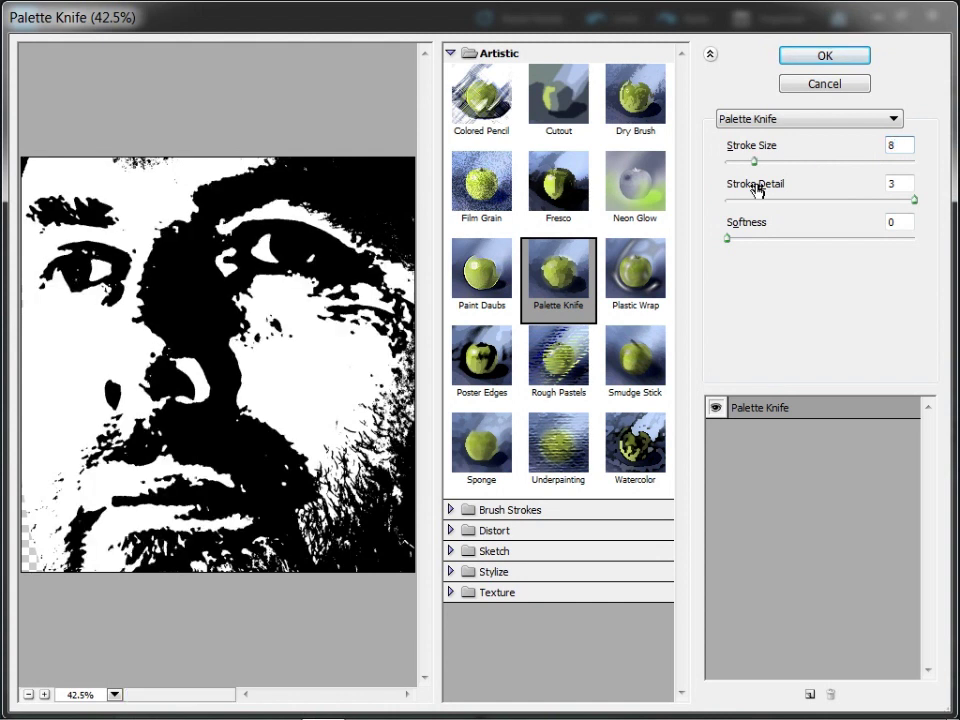
{"action": "key", "text": "Tab"}
{"action": "type", "text": "2"}
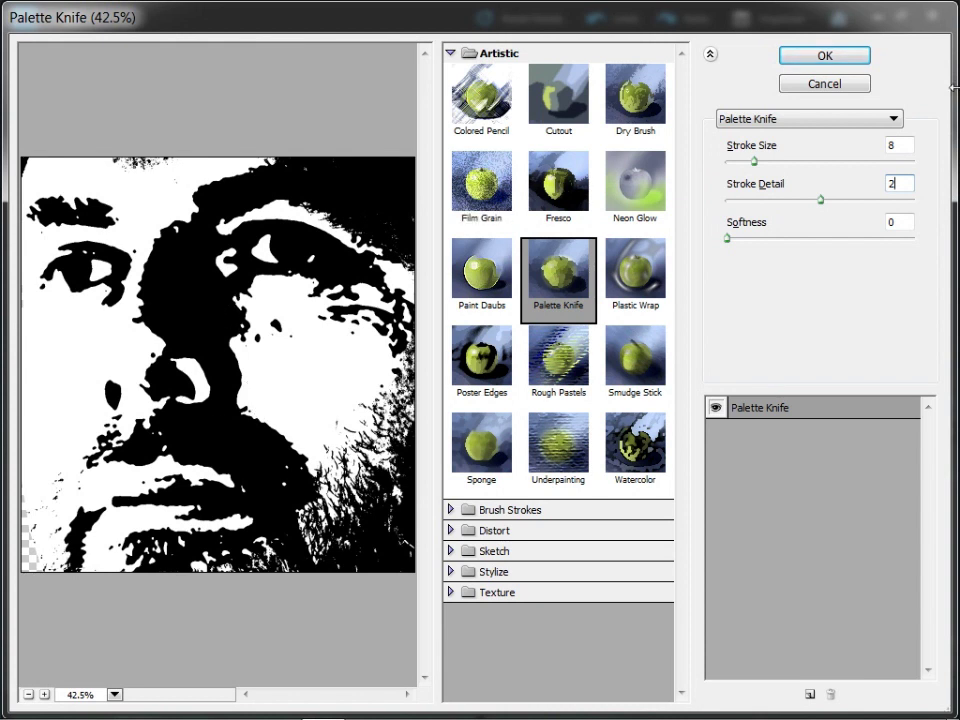
{"action": "left_click", "coordinate": [832, 57]}
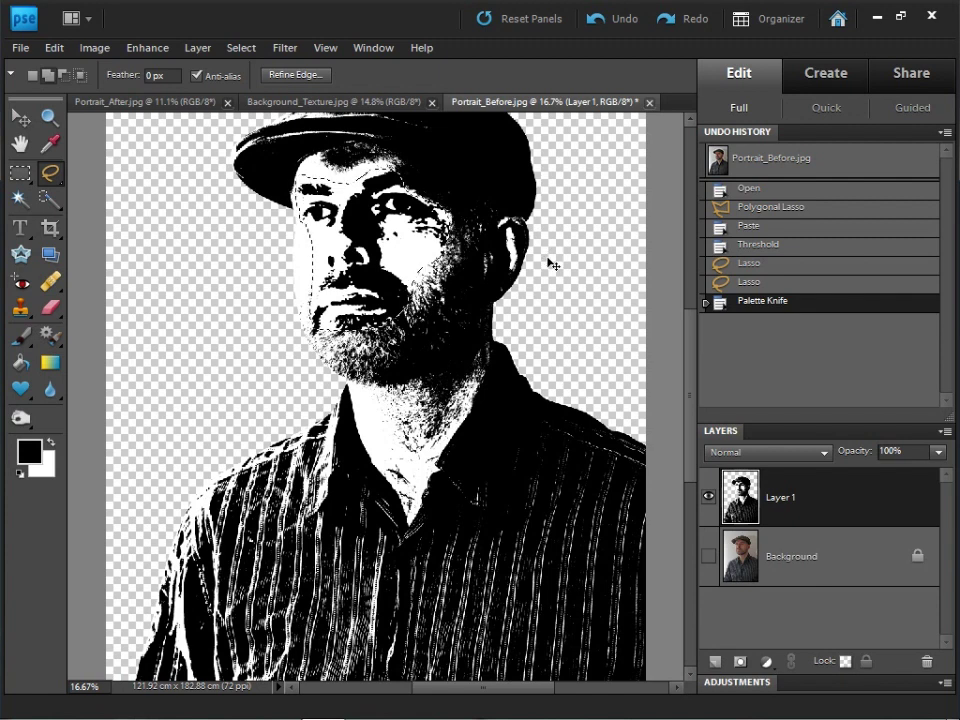
Invert the selection so everything except the face is selected.
{"action": "key", "text": "ctrl+shift+i"}
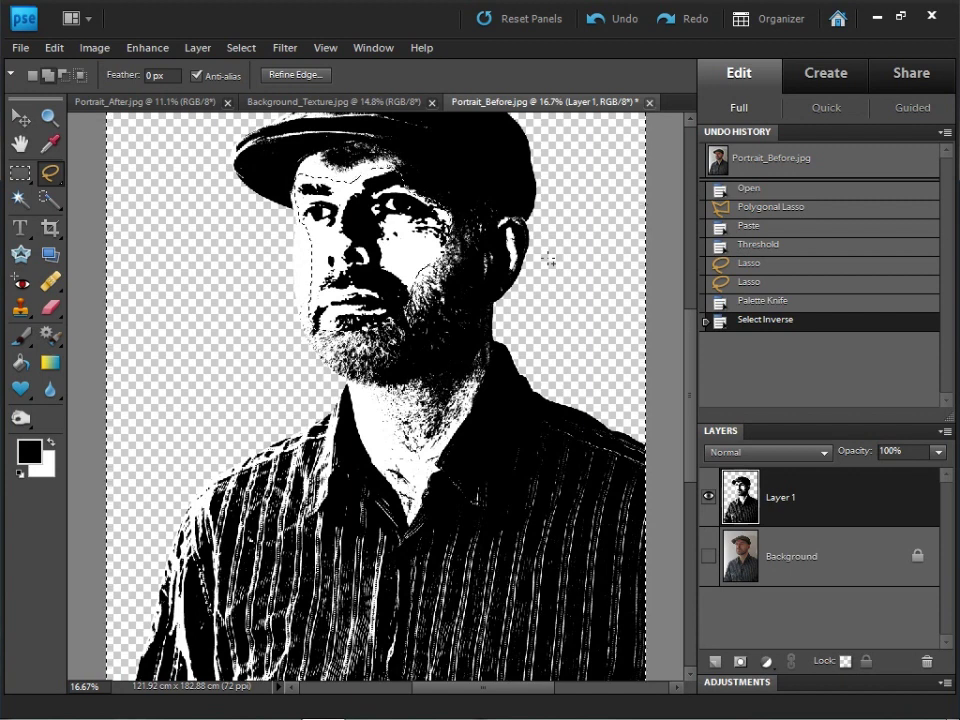
{"action": "left_click", "coordinate": [250, 48]}
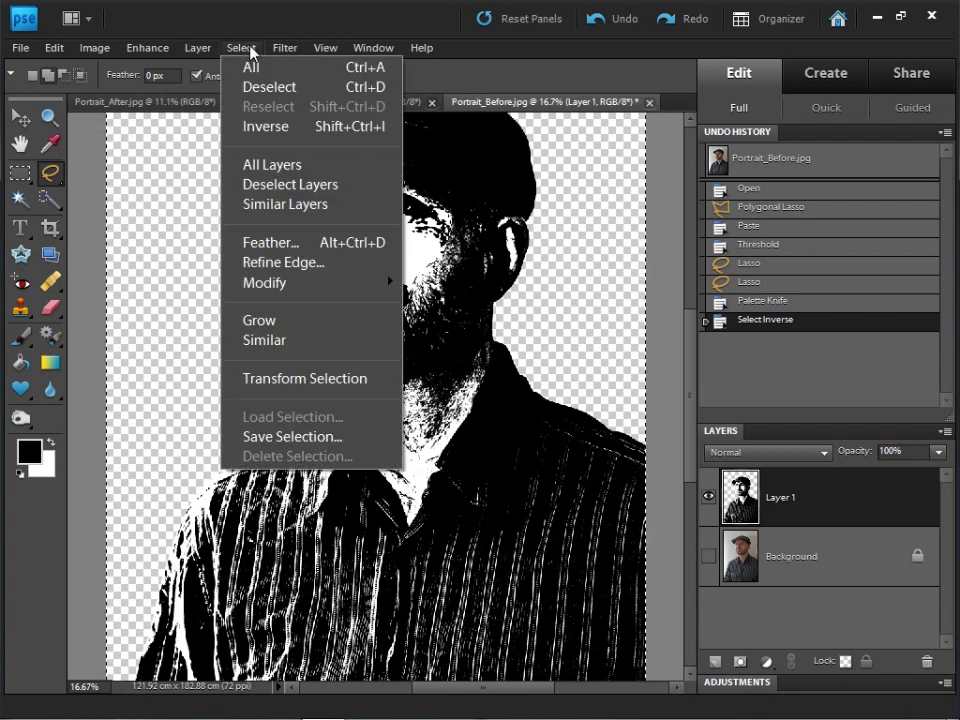
{"action": "left_click", "coordinate": [300, 42]}
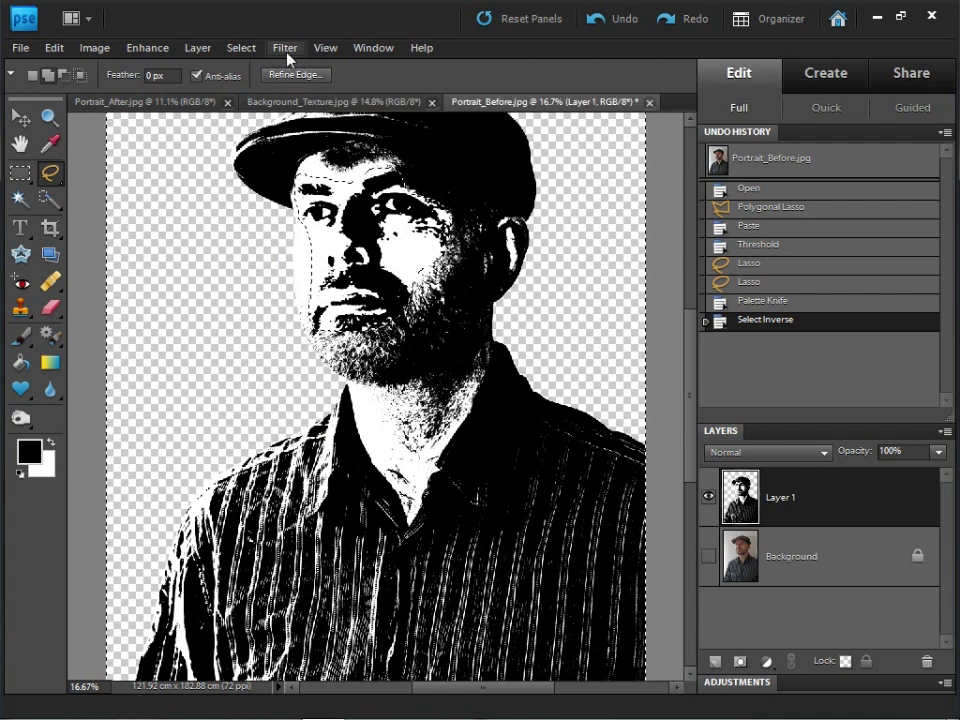
Apply the Palette Knife filter with Stroke Size 35 to the inverted area.
{"action": "left_click", "coordinate": [287, 55]}
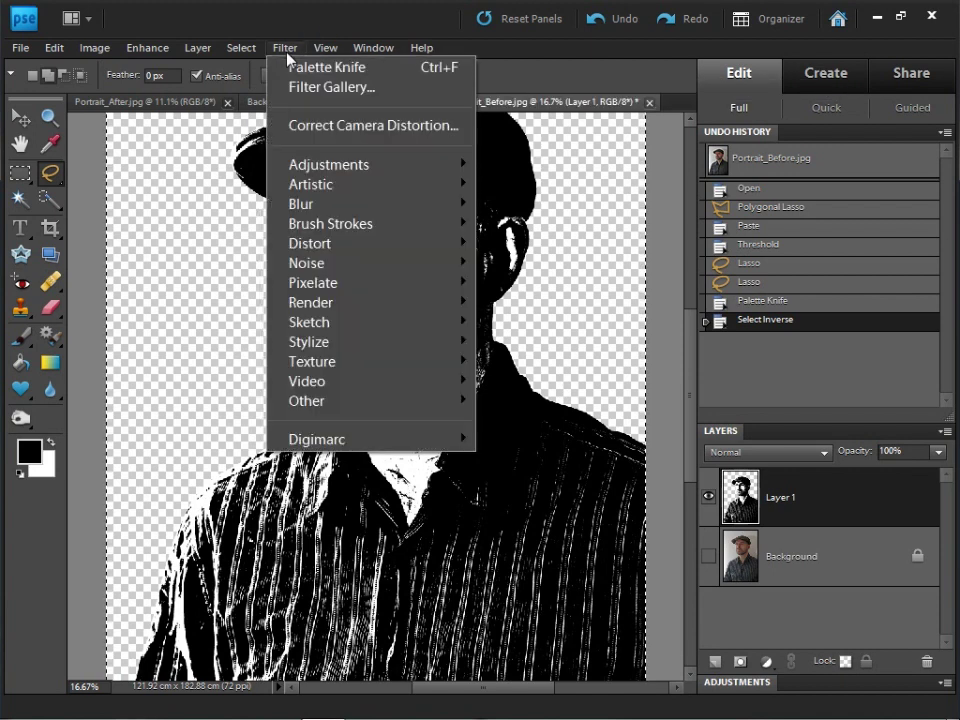
{"action": "mouse_move", "coordinate": [336, 188]}
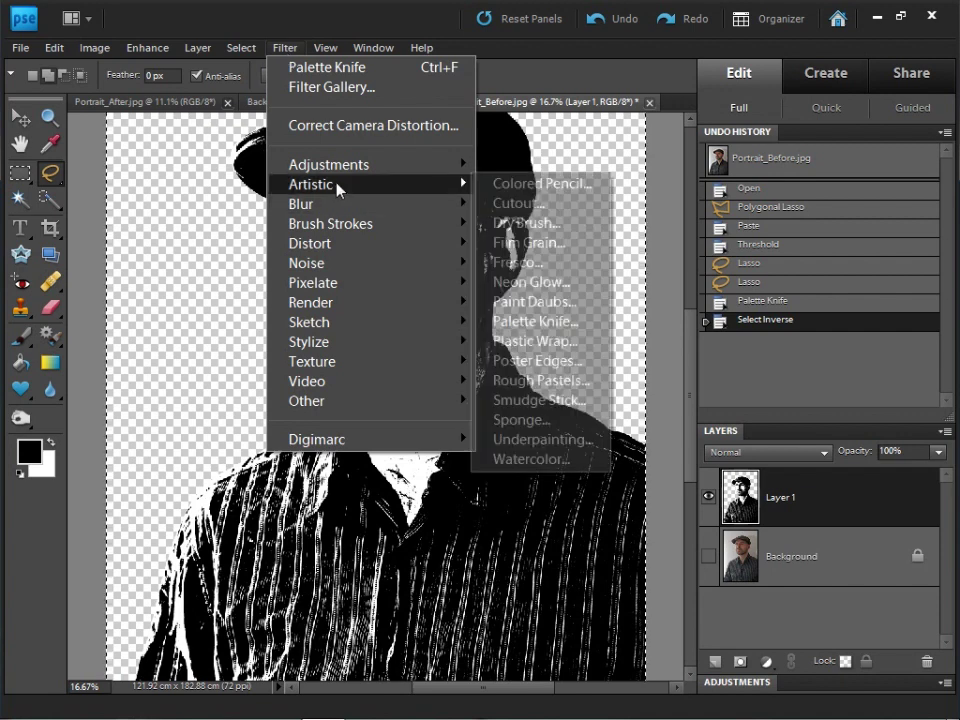
{"action": "left_click", "coordinate": [535, 321]}
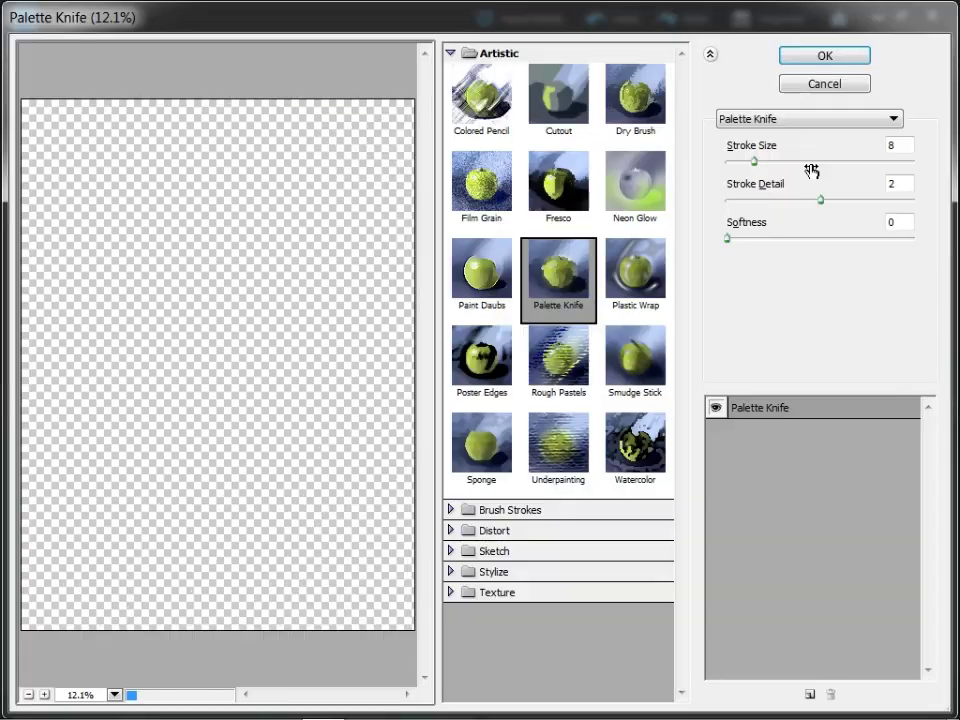
{"action": "left_click", "coordinate": [893, 145]}
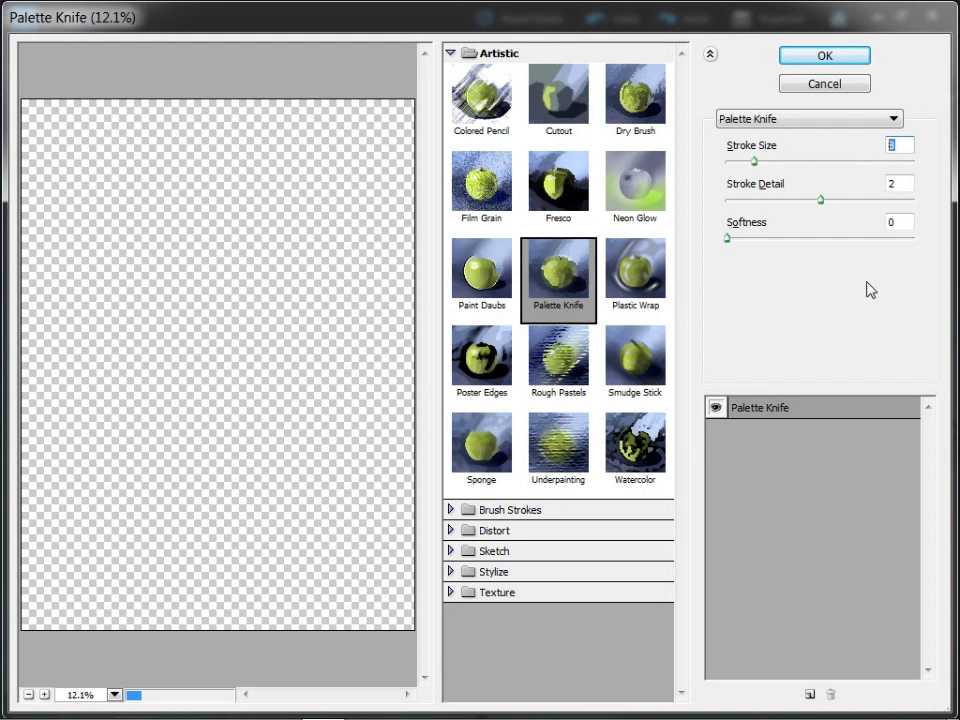
{"action": "type", "text": "35"}
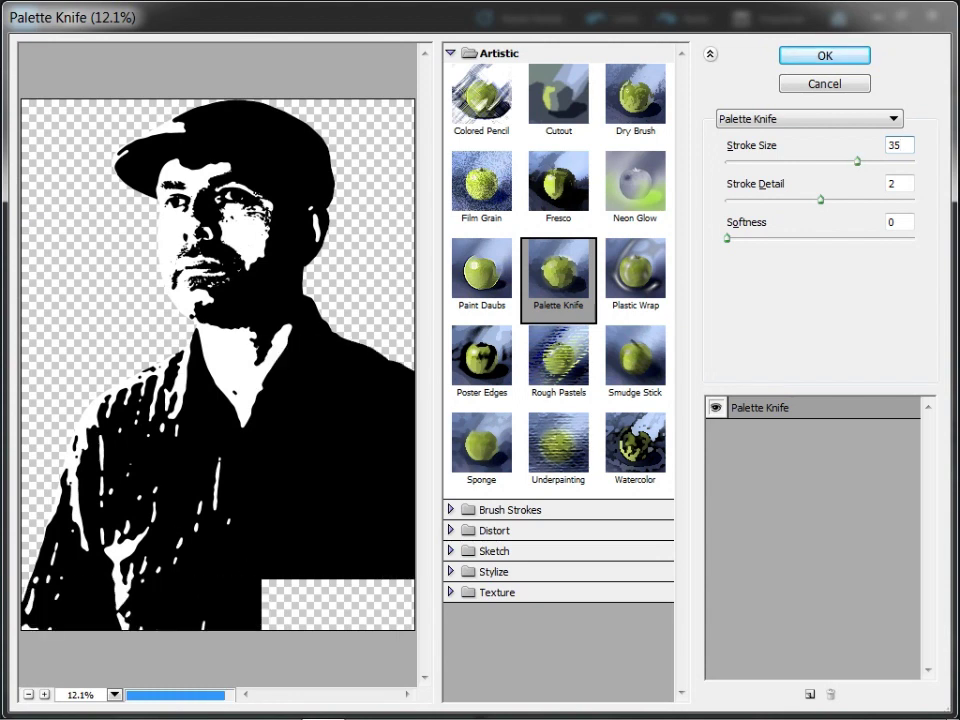
{"action": "left_click", "coordinate": [846, 58]}
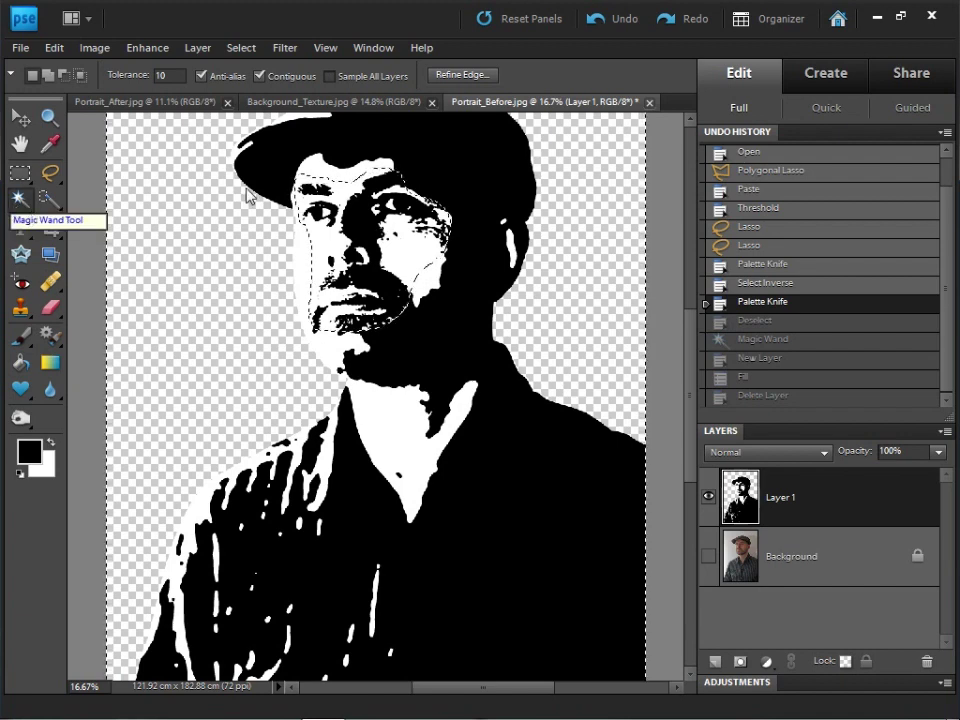
With Contiguous off, Magic Wand-select all the portrait's black areas and hide Layer 1.
{"action": "left_click", "coordinate": [259, 77]}
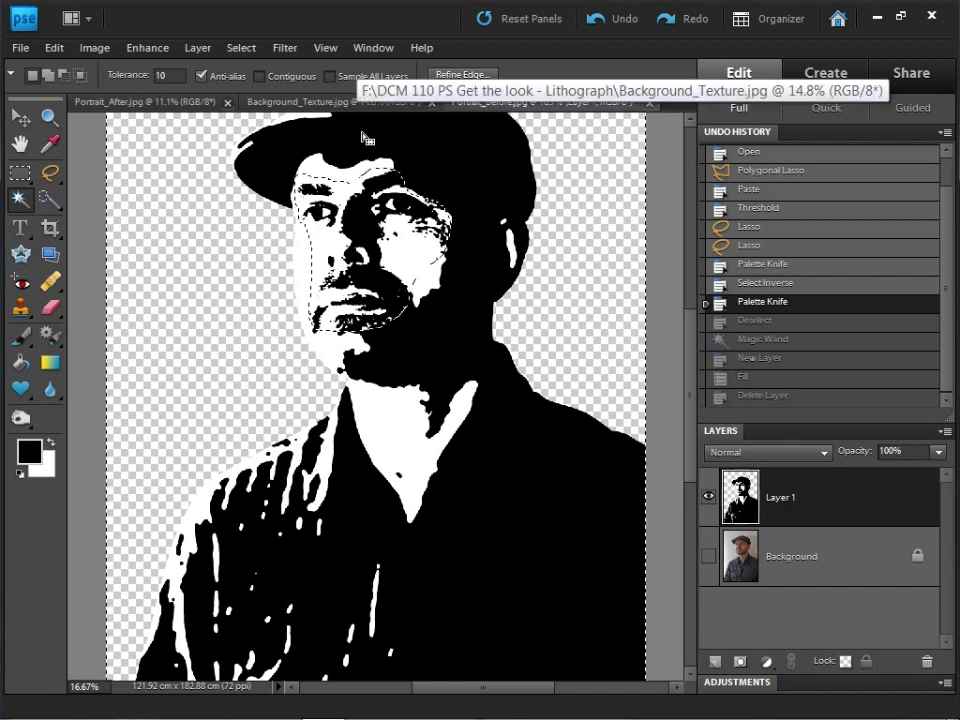
{"action": "key", "text": "ctrl+d"}
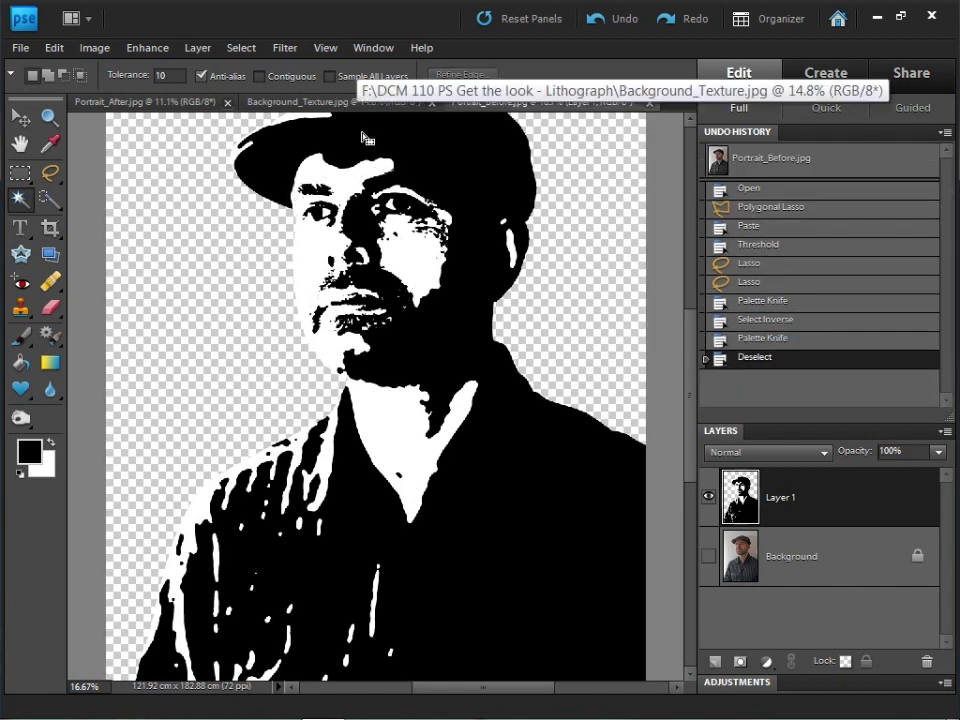
{"action": "left_click", "coordinate": [365, 138]}
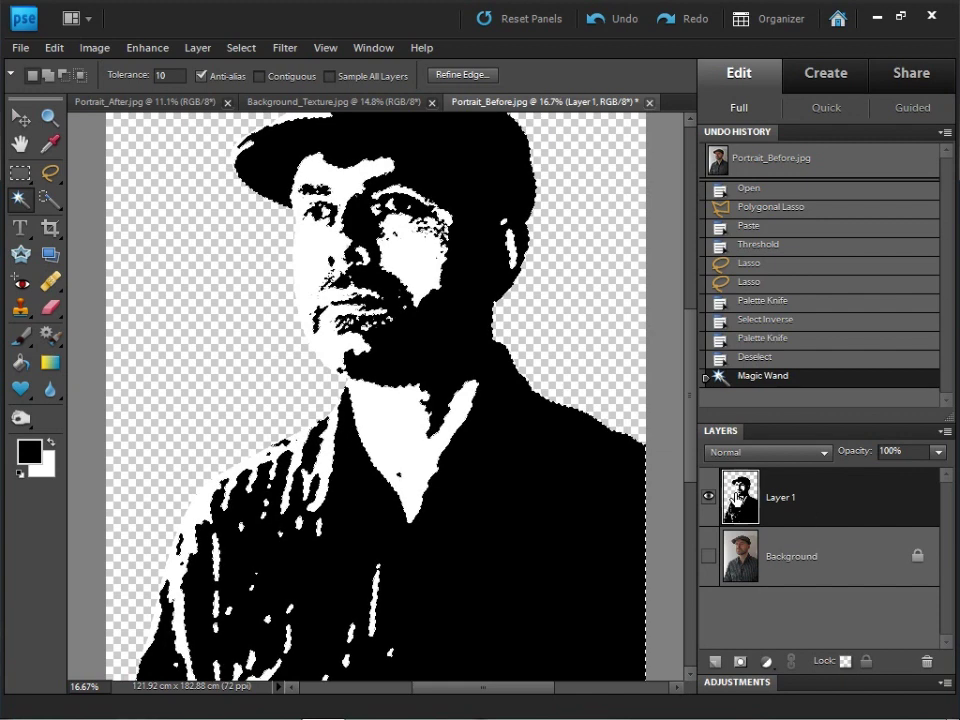
{"action": "left_click", "coordinate": [707, 501]}
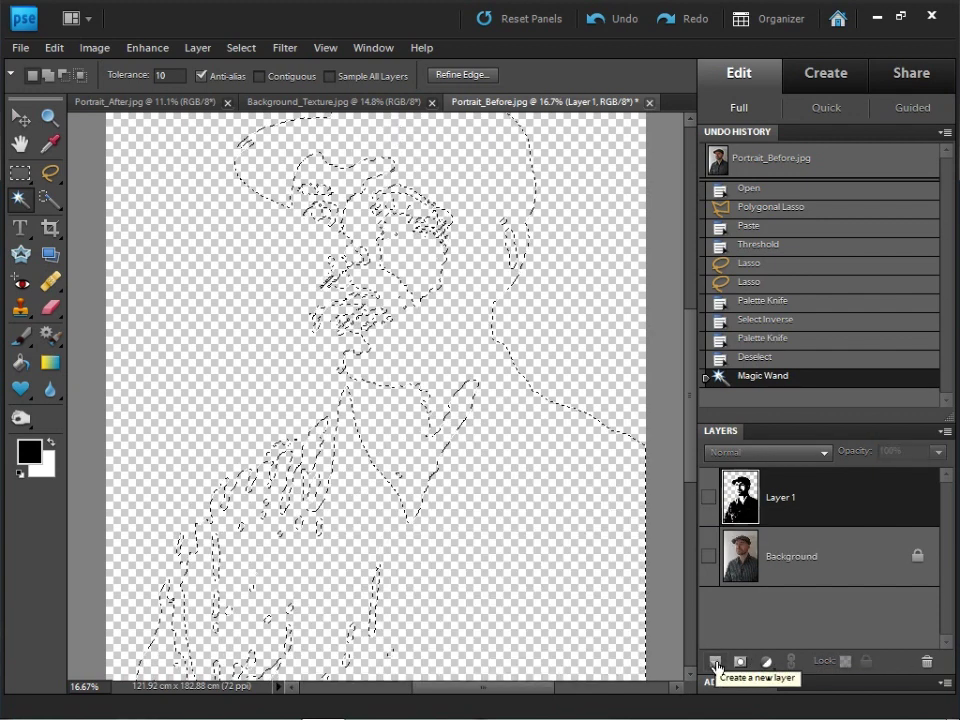
Fill the selection with black on a new Layer 2, then deselect.
{"action": "left_click", "coordinate": [716, 662]}
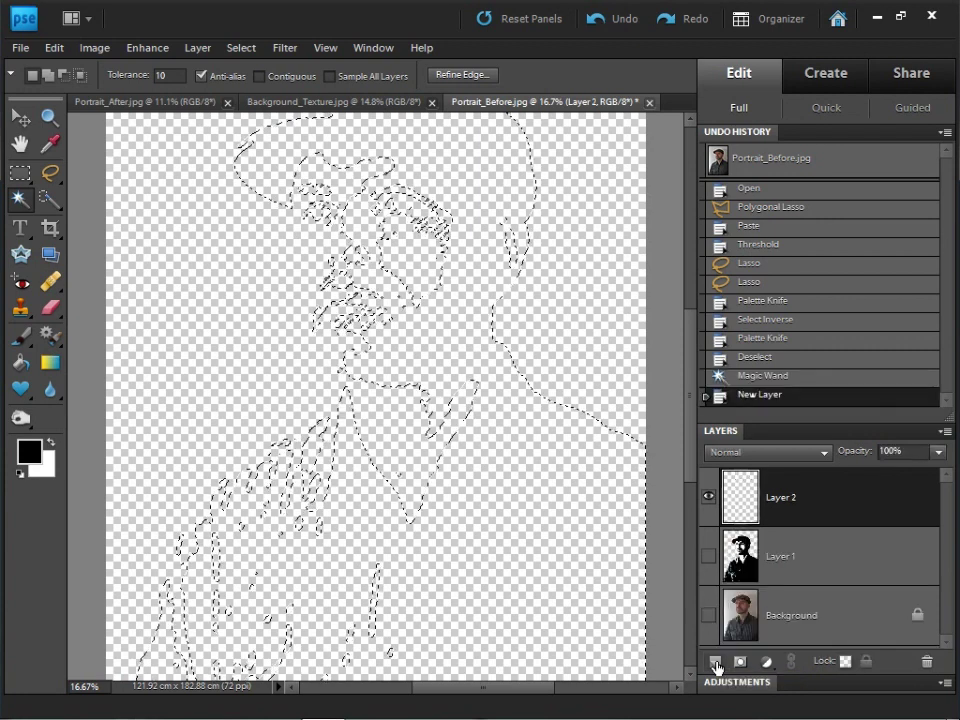
{"action": "left_click", "coordinate": [196, 50]}
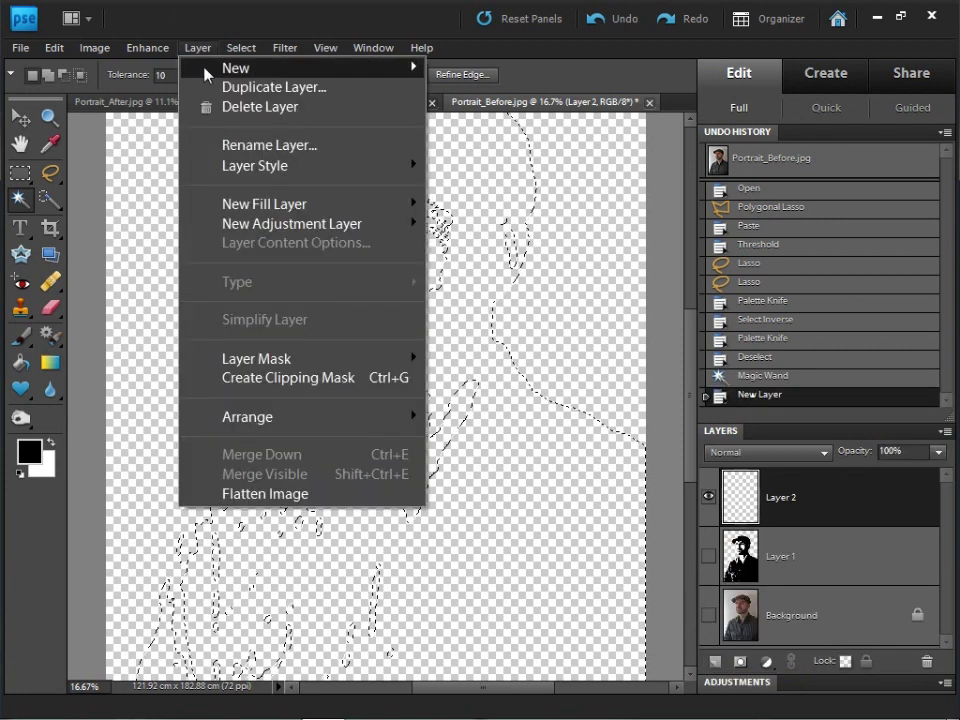
{"action": "left_click", "coordinate": [401, 13]}
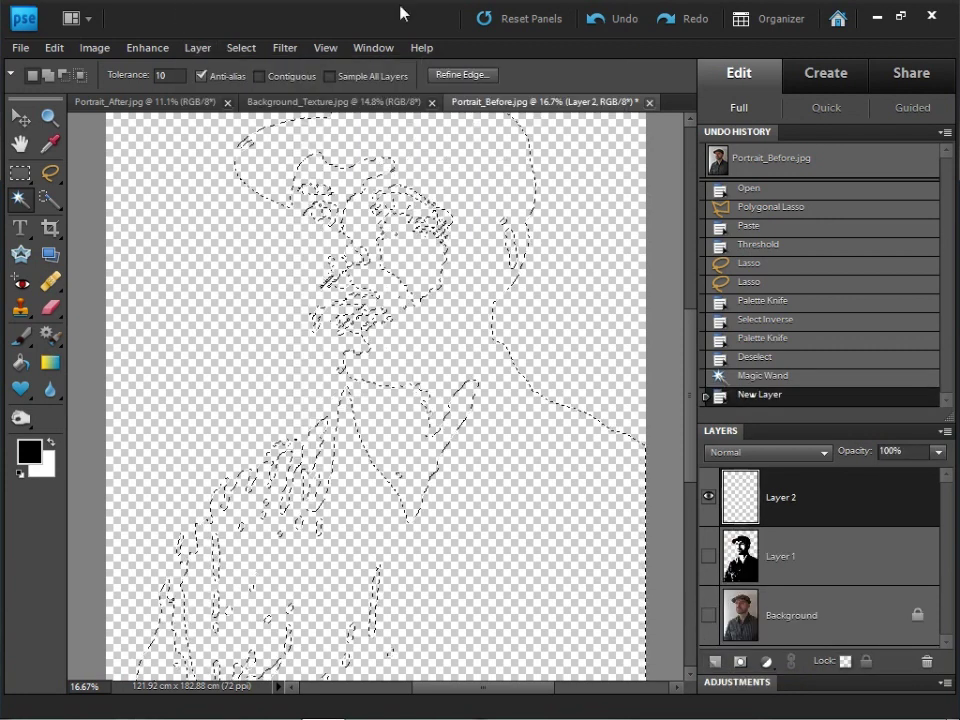
{"action": "left_click", "coordinate": [55, 48]}
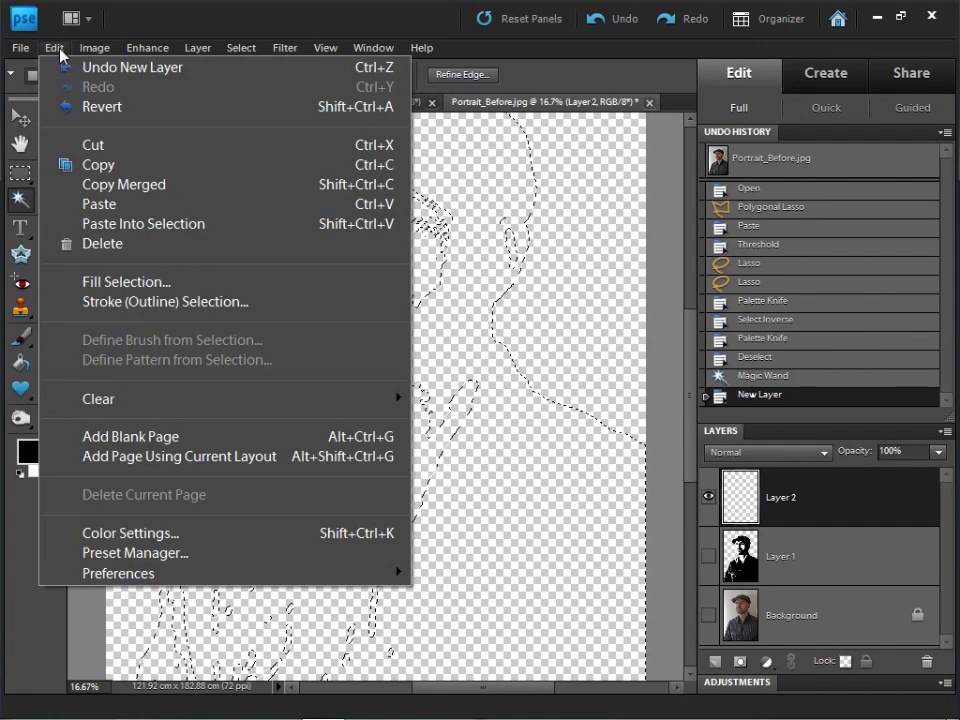
{"action": "left_click", "coordinate": [168, 282]}
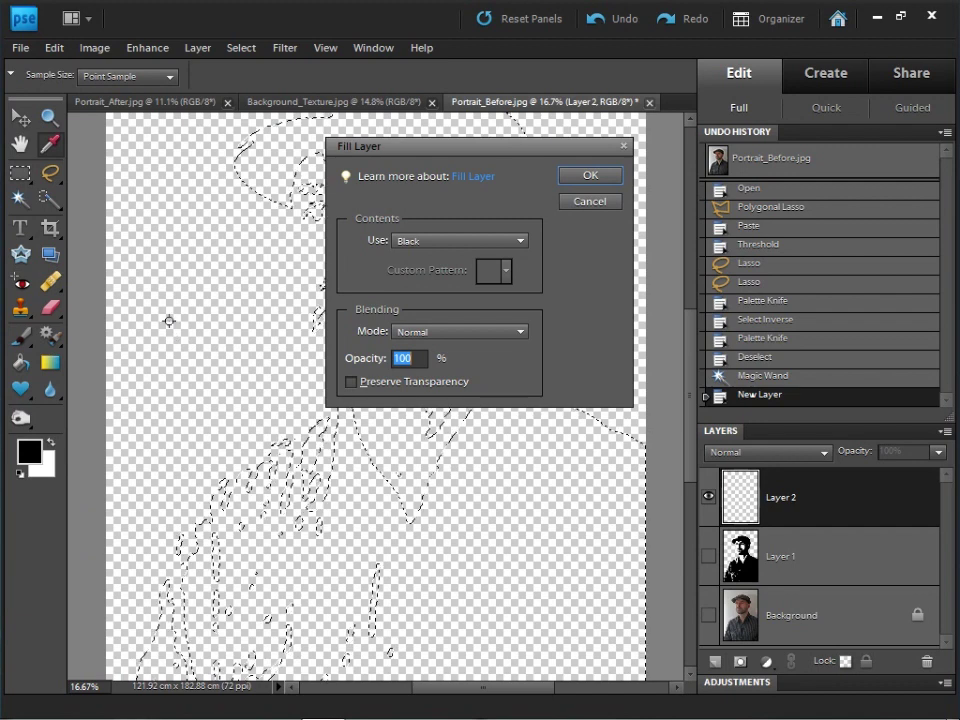
{"action": "left_click", "coordinate": [443, 236]}
{"action": "left_click", "coordinate": [488, 380]}
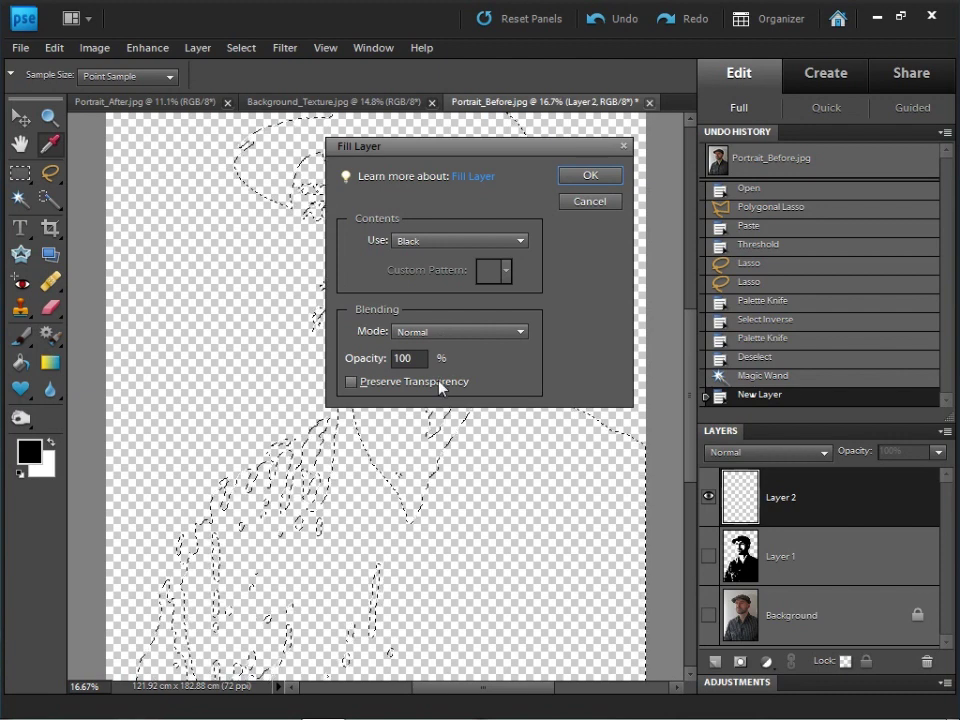
{"action": "left_click", "coordinate": [590, 176]}
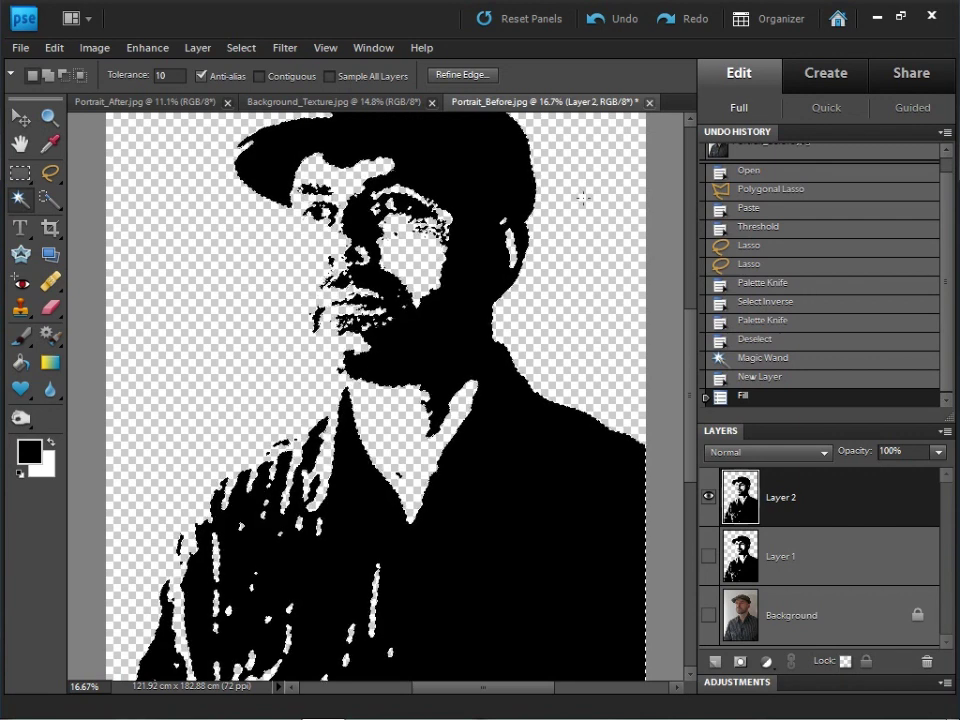
{"action": "key", "text": "ctrl+d"}
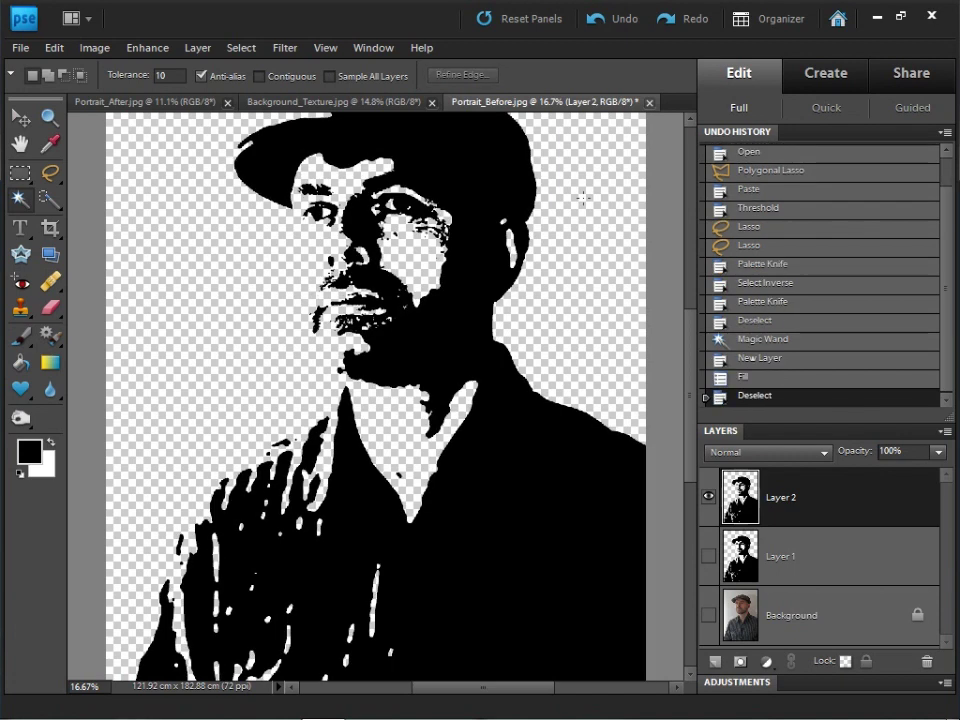
Add an empty Layer 3 above Layer 1 and set the foreground colour to C10000.
{"action": "left_click", "coordinate": [787, 557]}
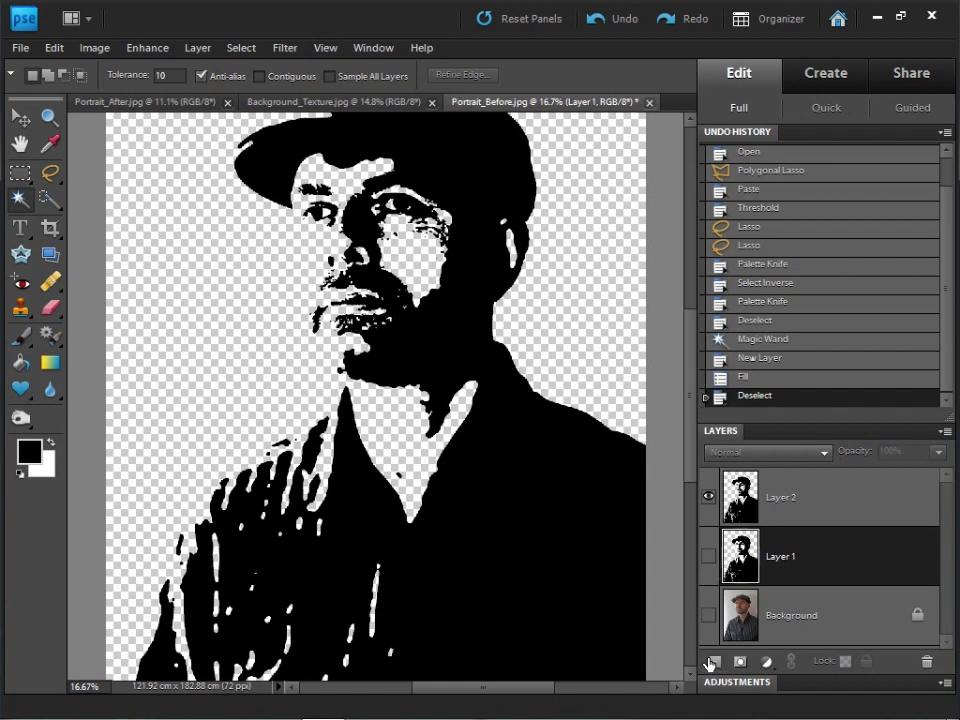
{"action": "left_click", "coordinate": [710, 662]}
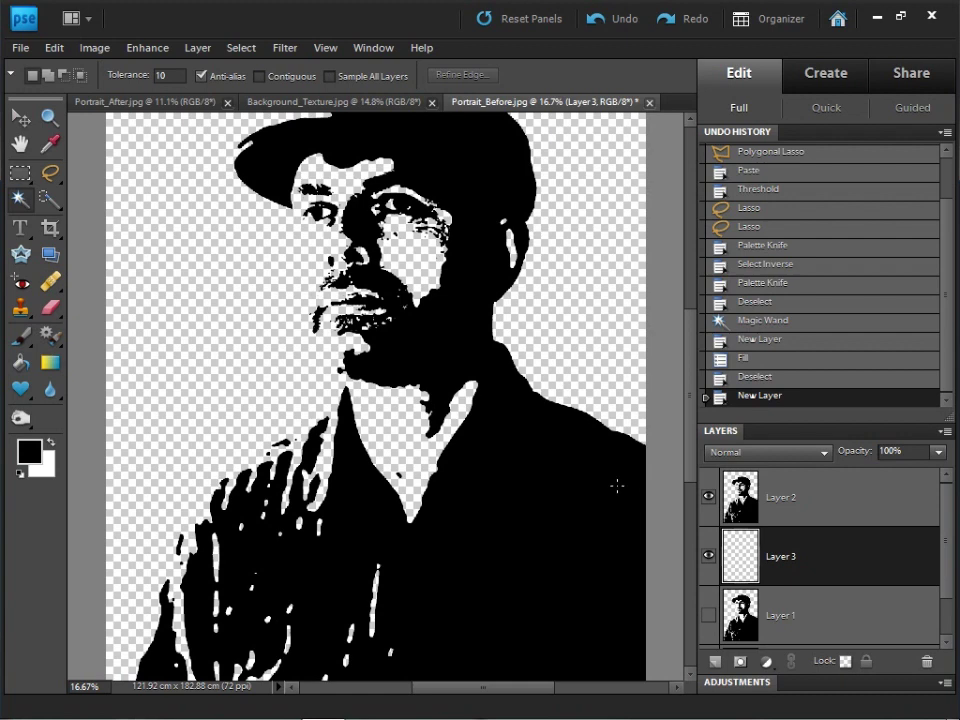
{"action": "left_click", "coordinate": [29, 455]}
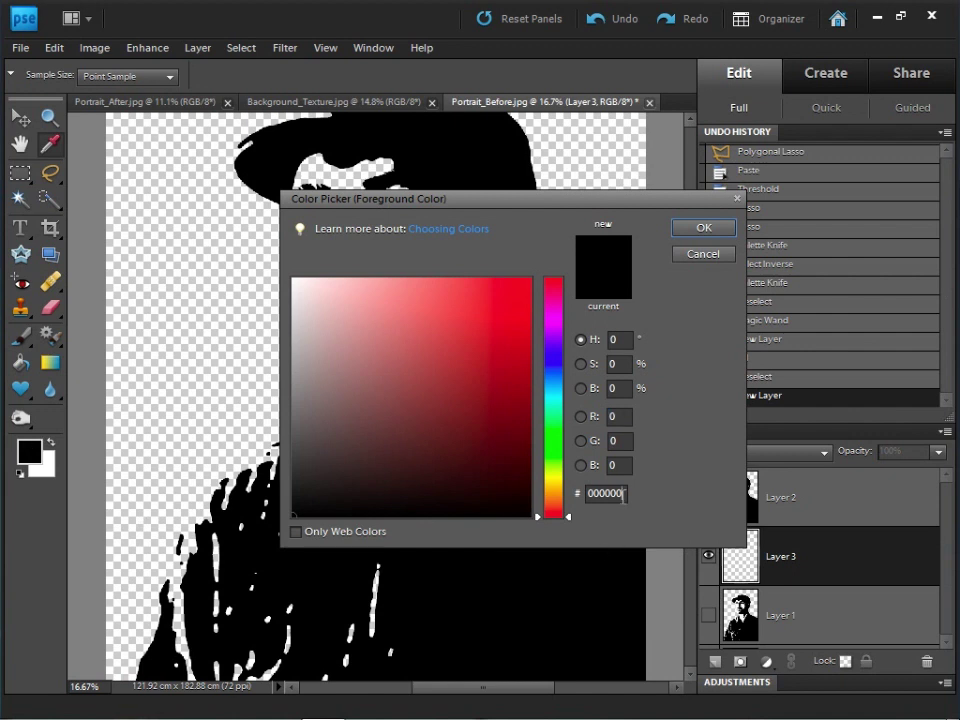
{"action": "left_click", "coordinate": [588, 493]}
{"action": "type", "text": "C"}
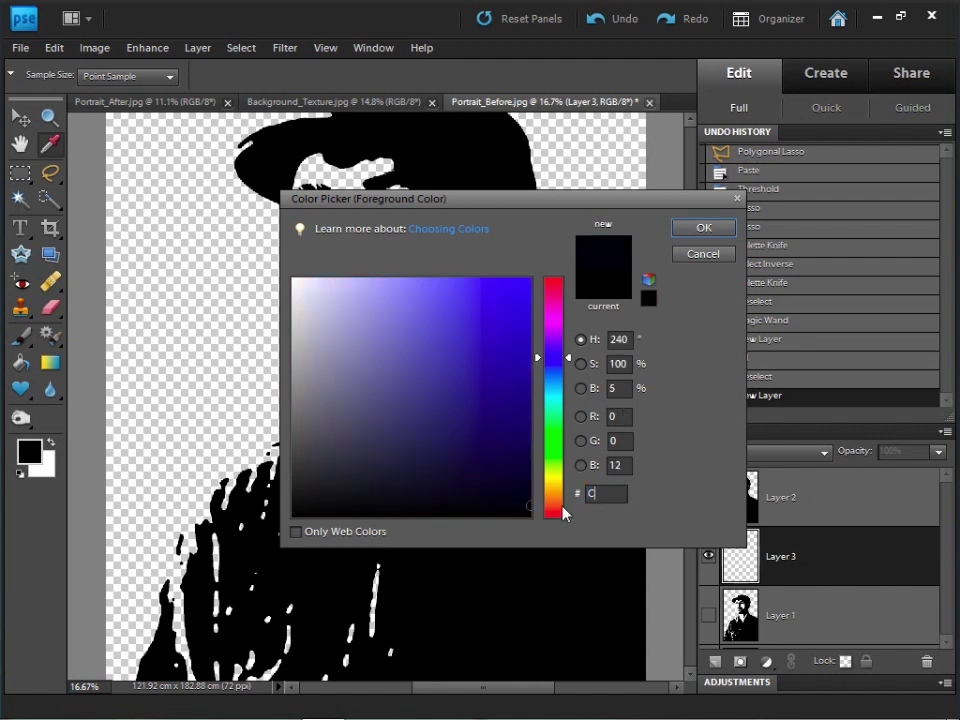
{"action": "type", "text": "100"}
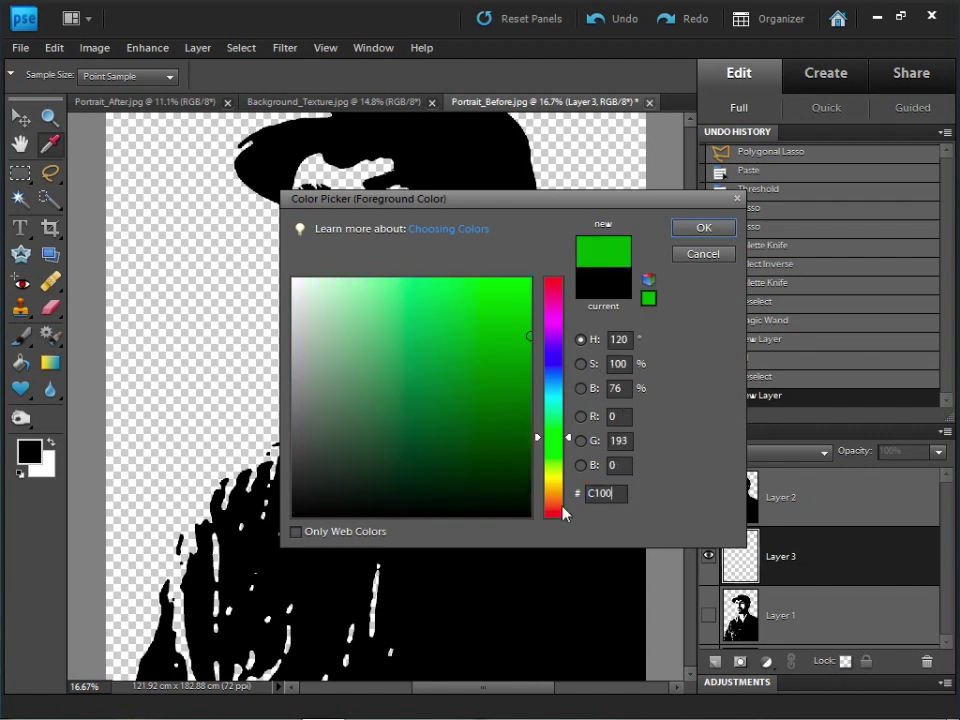
{"action": "type", "text": "00"}
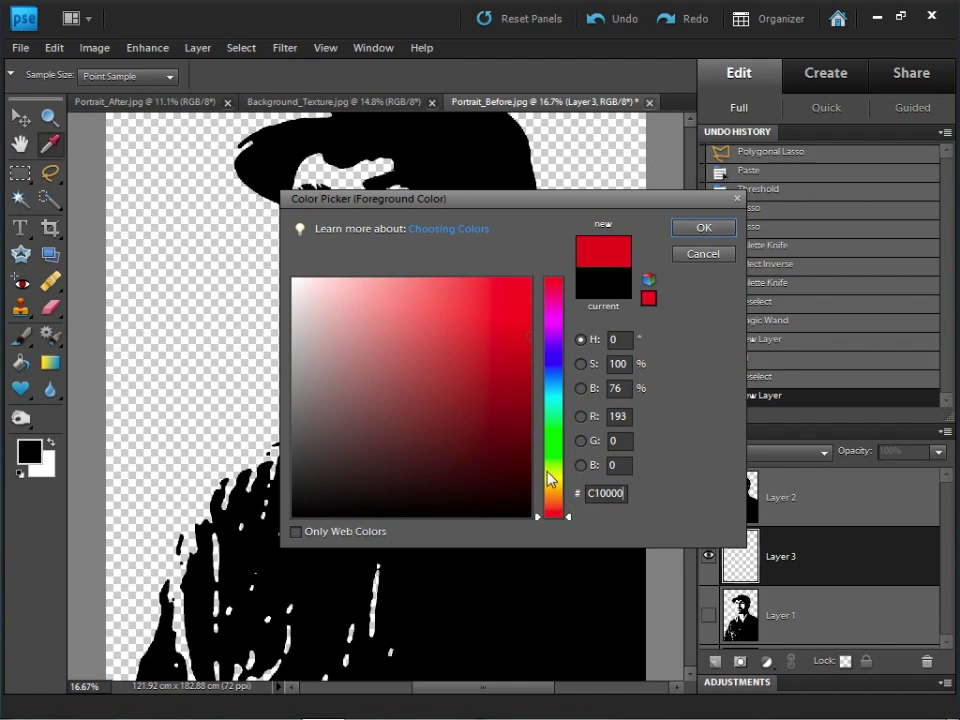
{"action": "left_click", "coordinate": [720, 232]}
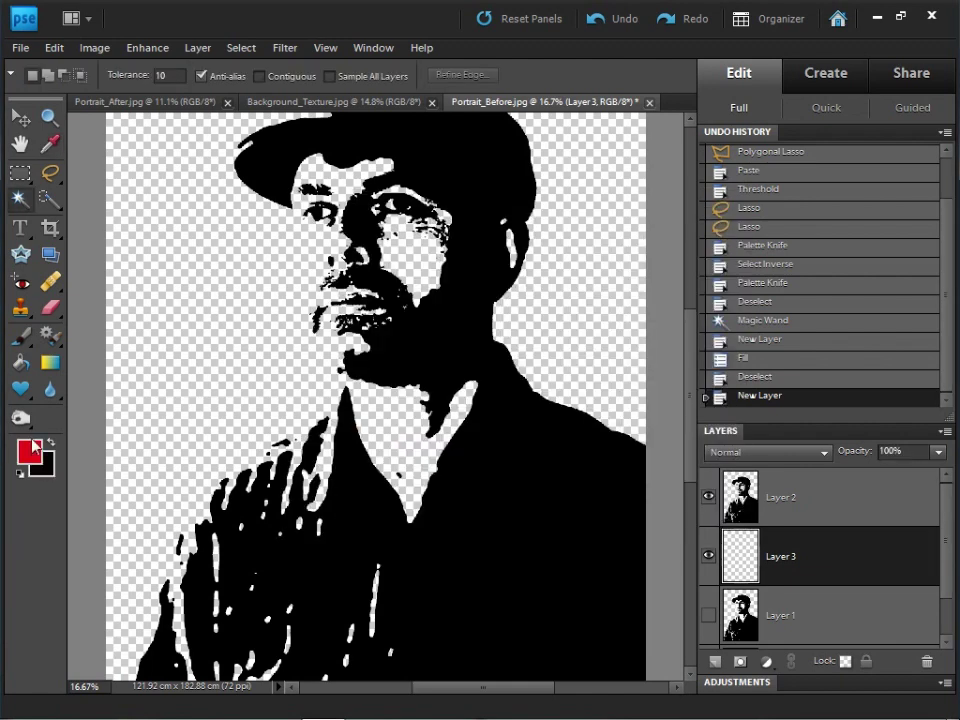
Set the background colour to dark red 340000.
{"action": "left_click", "coordinate": [44, 470]}
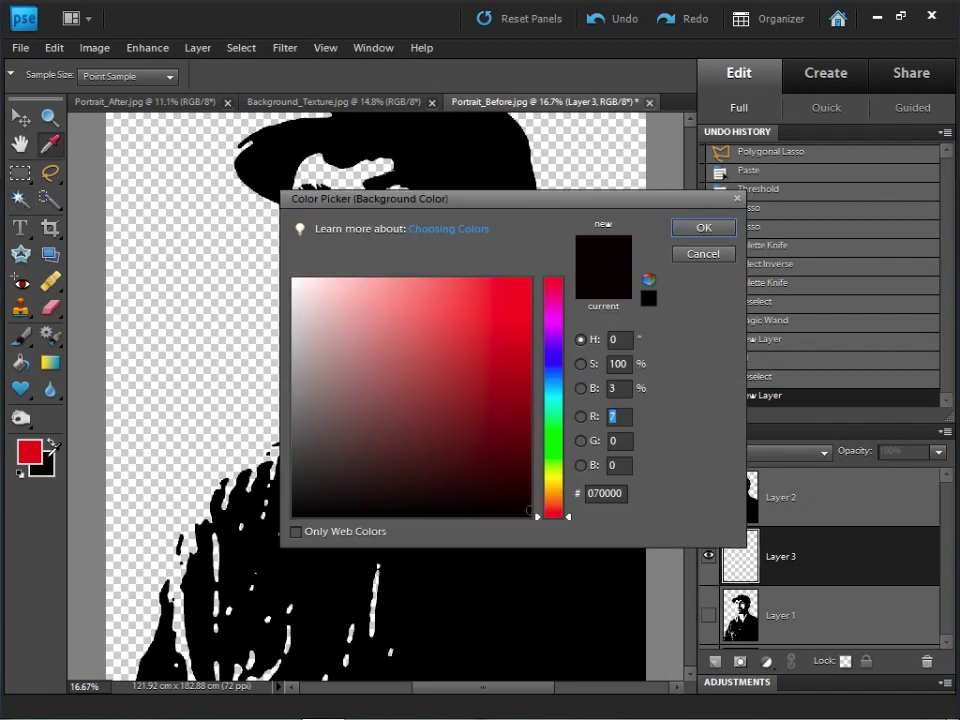
{"action": "double_click", "coordinate": [625, 497]}
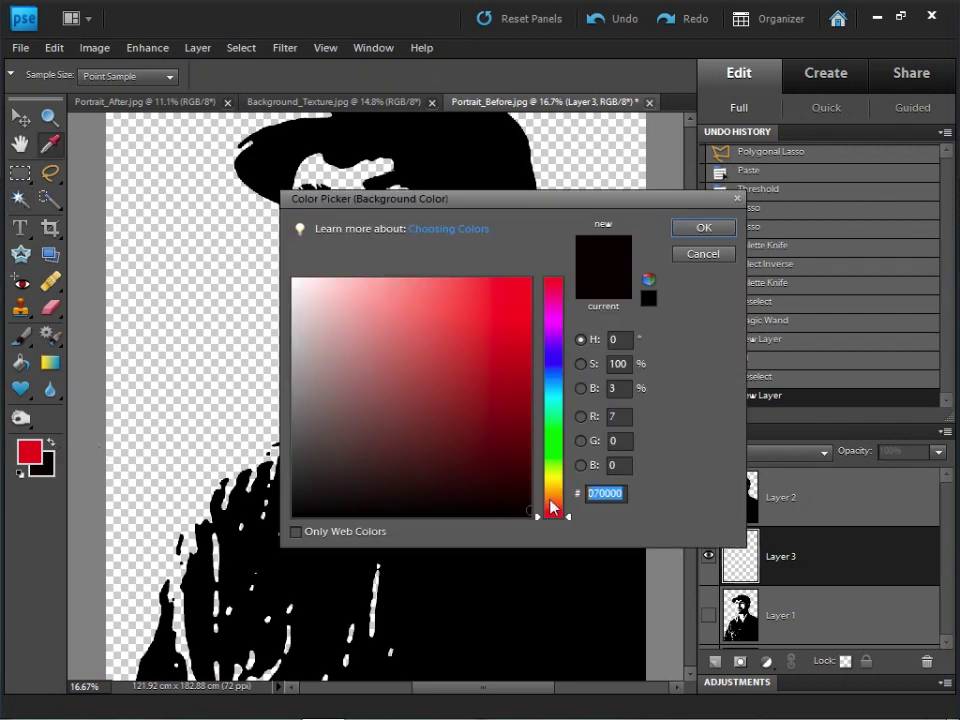
{"action": "type", "text": "34"}
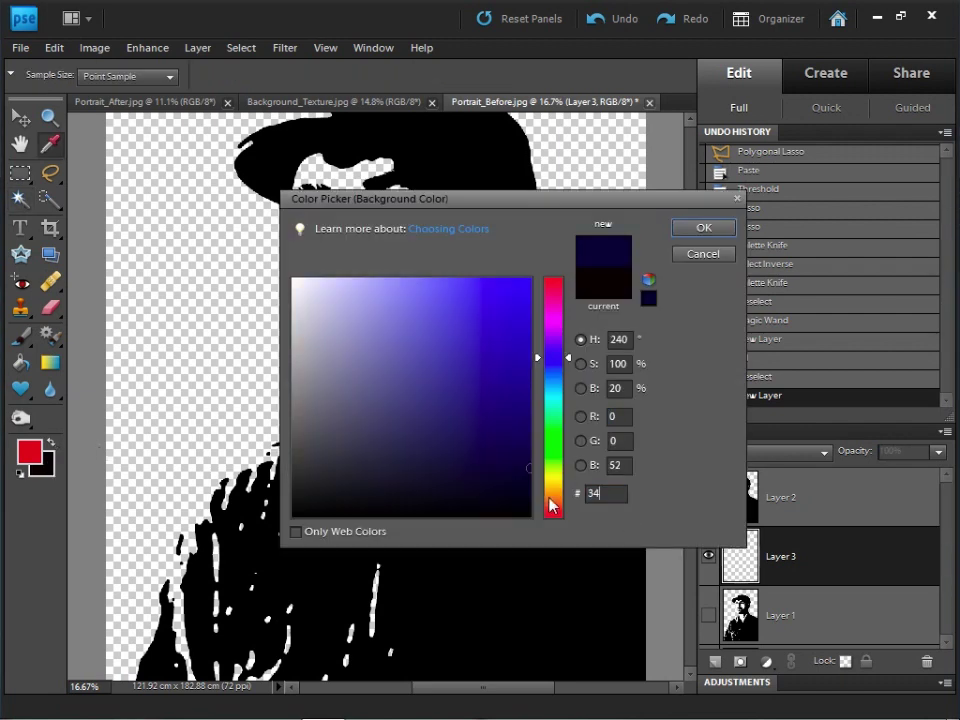
{"action": "type", "text": "0000"}
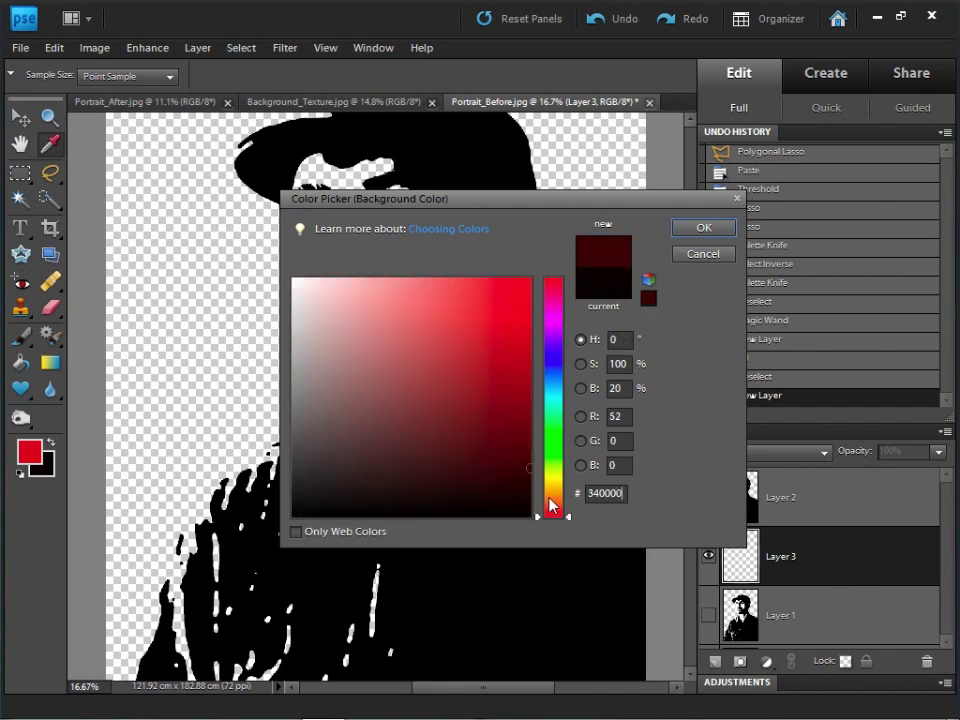
{"action": "left_click", "coordinate": [702, 229]}
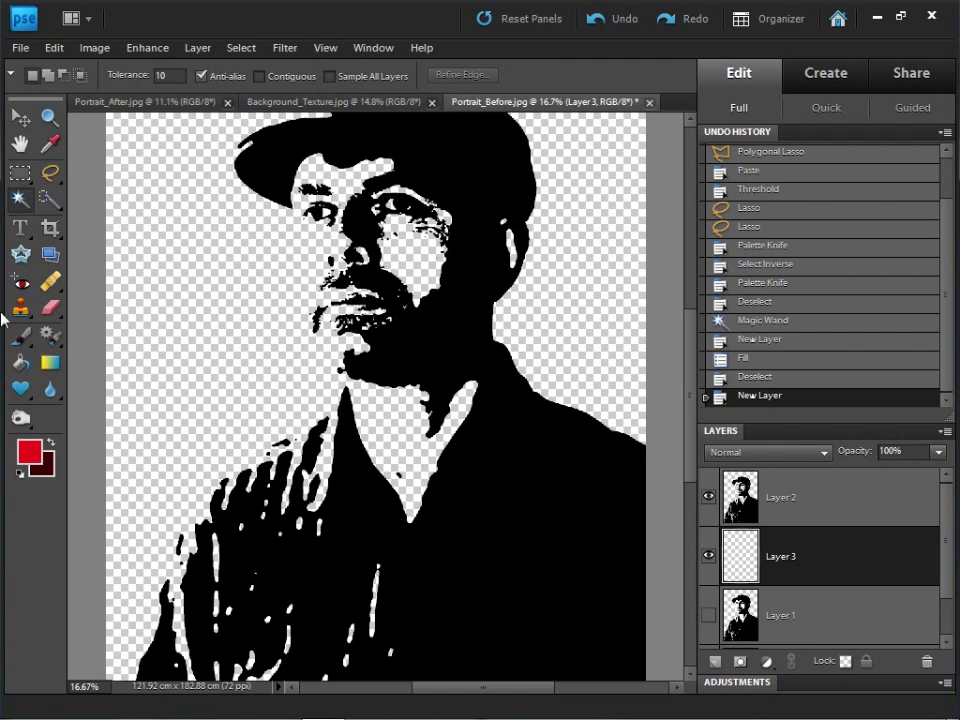
Drag a radial Foreground to Background gradient on Layer 3 from the face toward the lower left.
{"action": "left_click", "coordinate": [51, 367]}
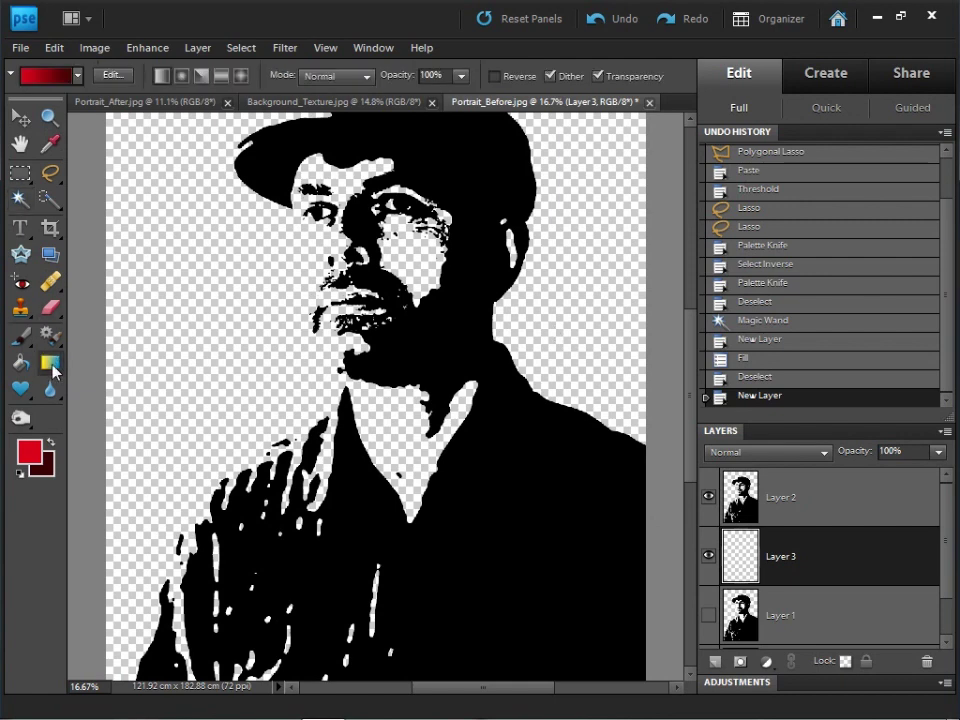
{"action": "left_click", "coordinate": [45, 75]}
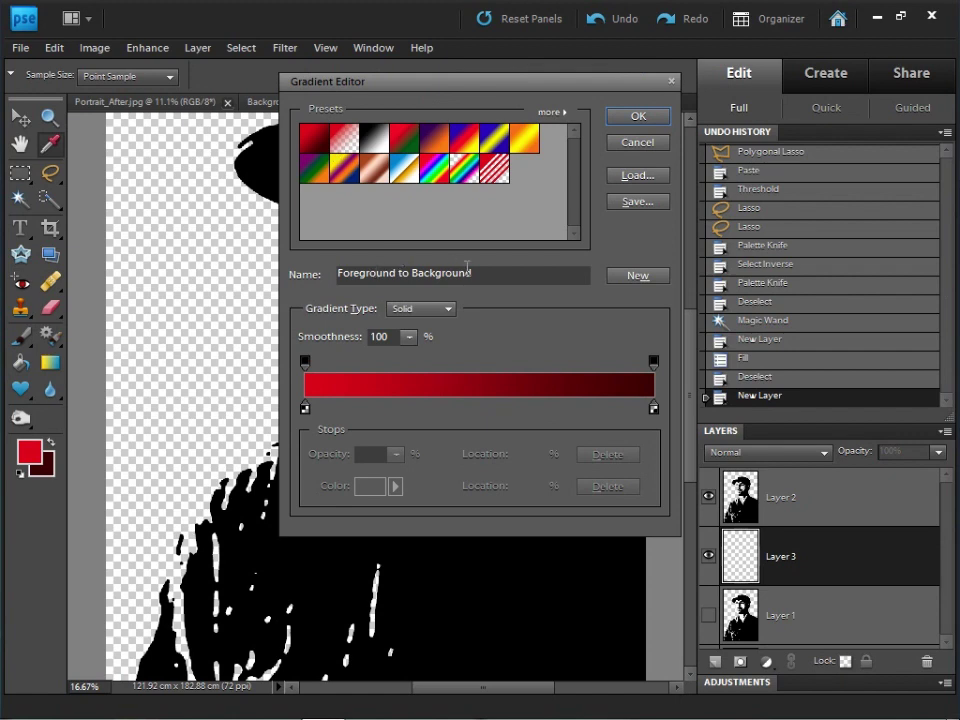
{"action": "left_click", "coordinate": [638, 116]}
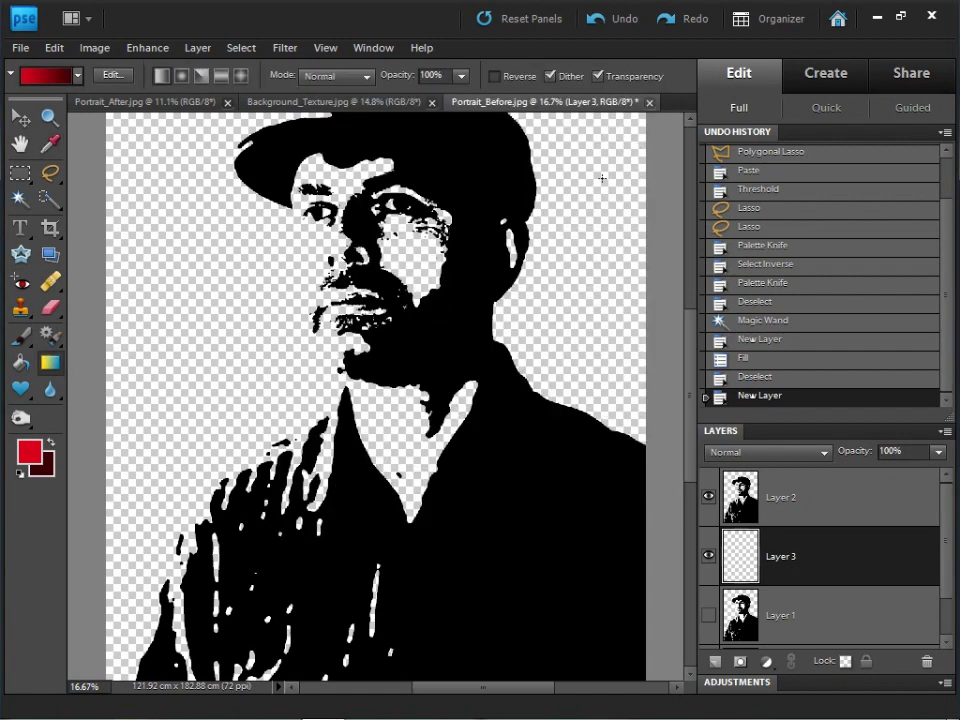
{"action": "key", "text": "ctrl+minus"}
{"action": "left_click", "coordinate": [182, 77]}
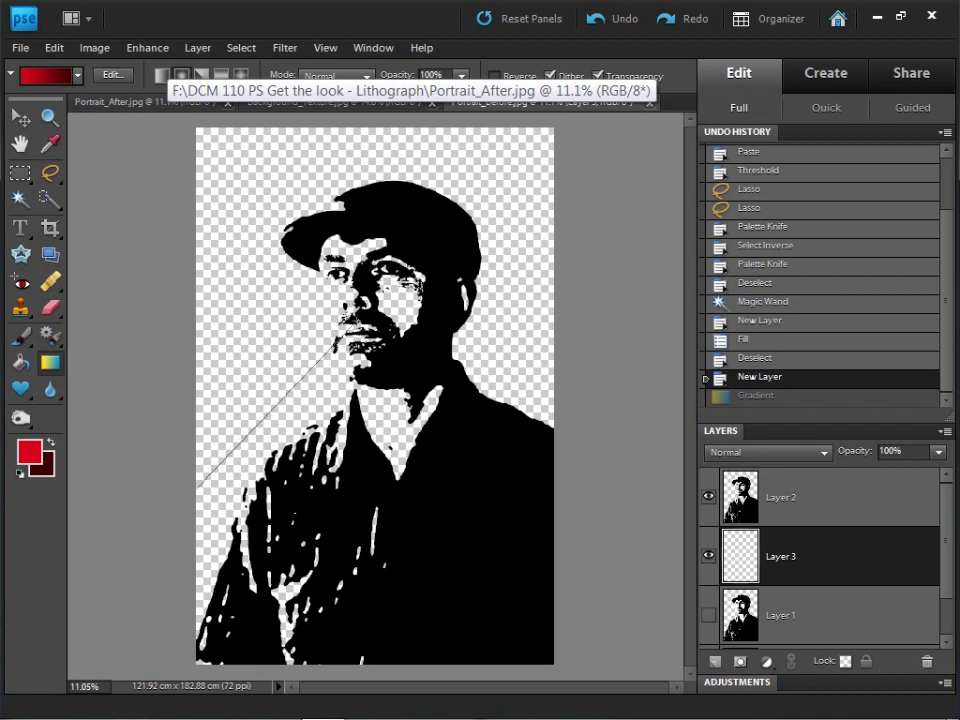
{"action": "left_click_drag", "start_coordinate": [338, 339], "coordinate": [199, 498]}
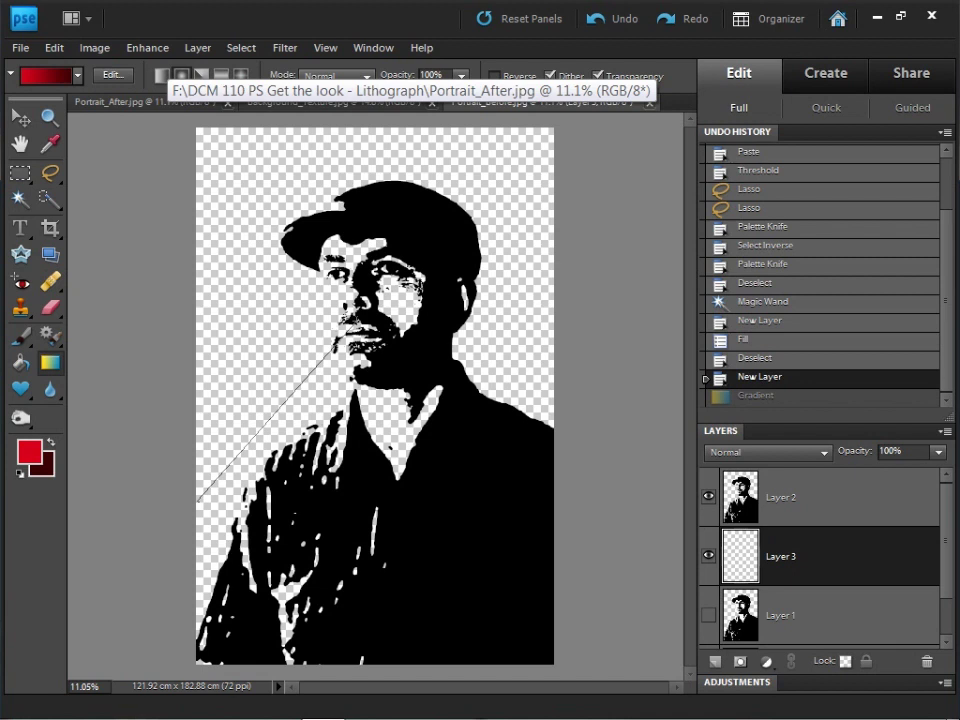
{"action": "left_click_drag", "start_coordinate": [199, 498], "coordinate": [195, 506]}
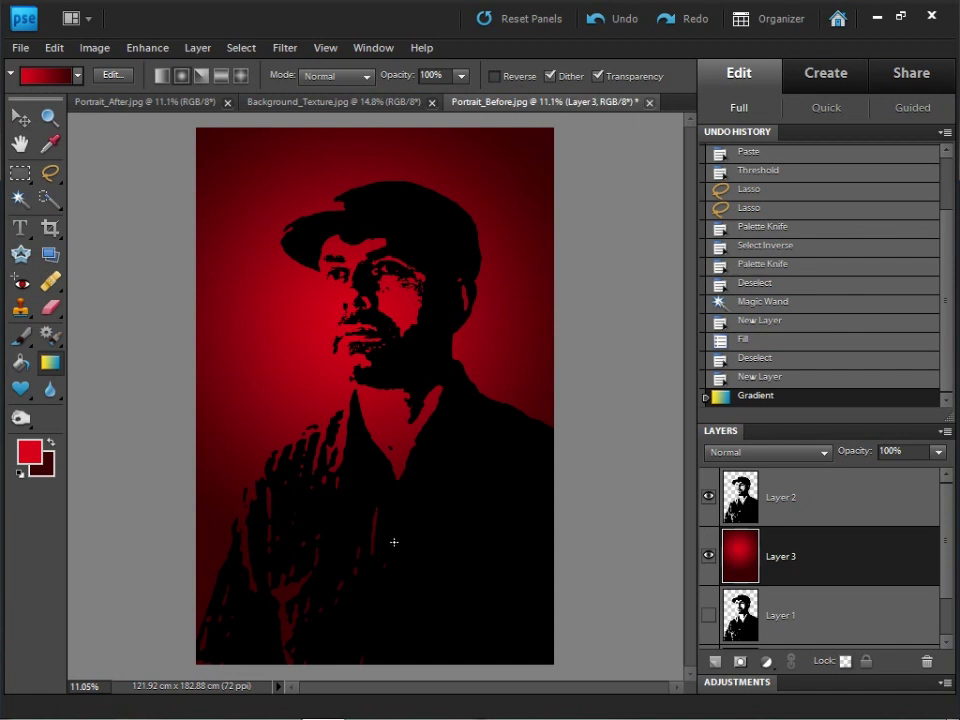
Place Background_Texture.jpg into the portrait as a new layer.
{"action": "left_click", "coordinate": [20, 47]}
{"action": "left_click", "coordinate": [86, 342]}
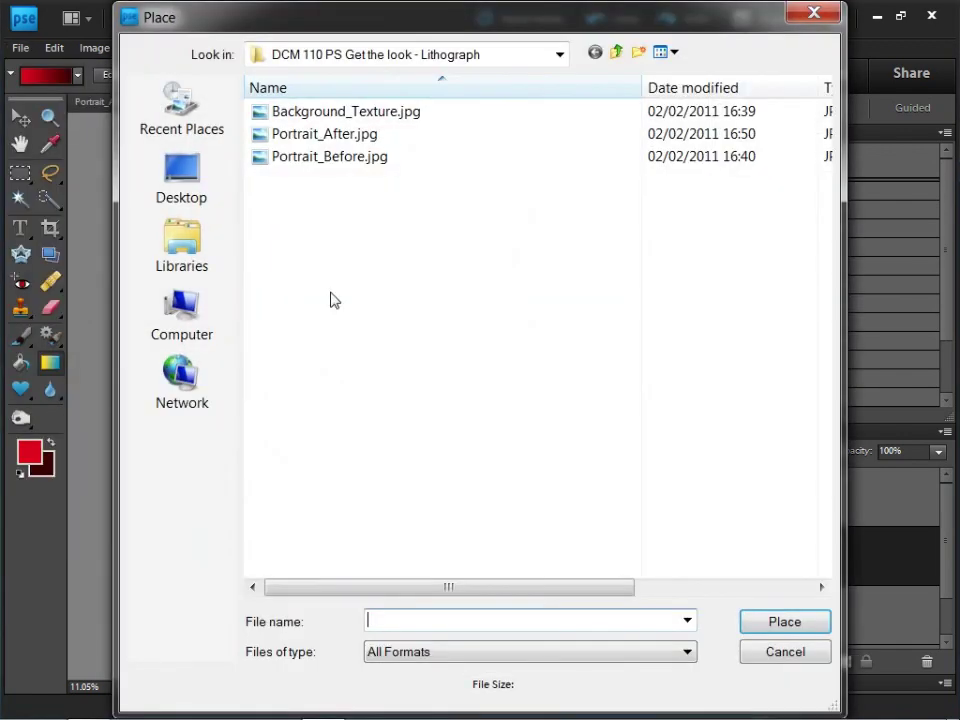
{"action": "left_click", "coordinate": [371, 112]}
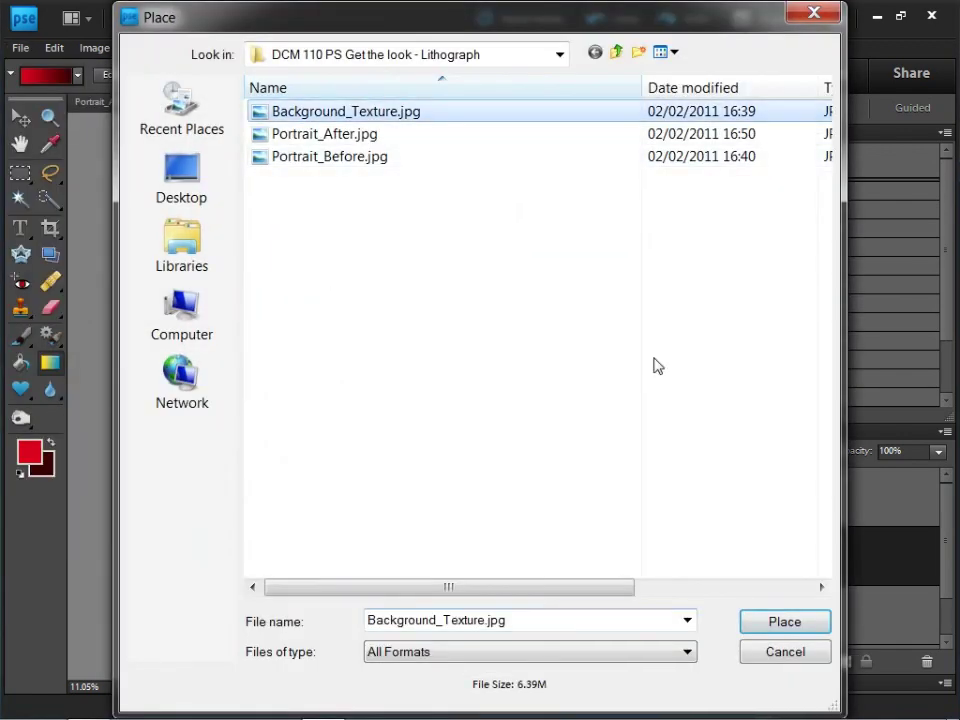
{"action": "left_click", "coordinate": [784, 622]}
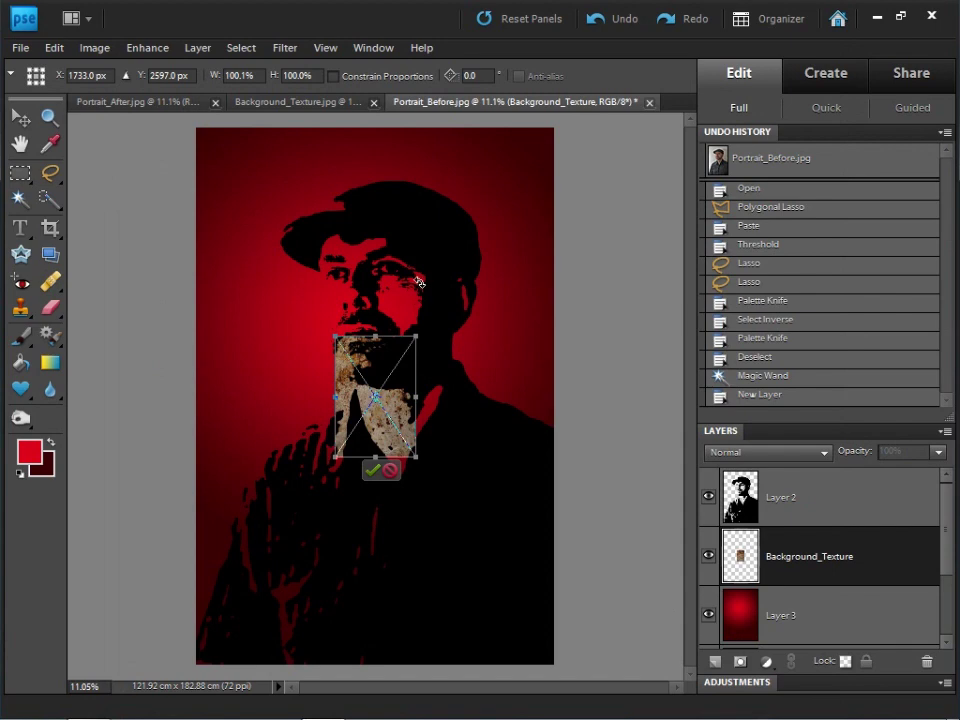
Scale the placed texture up to cover the whole canvas and commit the size.
{"action": "left_click_drag", "start_coordinate": [416, 337], "coordinate": [433, 314]}
{"action": "left_click_drag", "start_coordinate": [336, 456], "coordinate": [319, 480]}
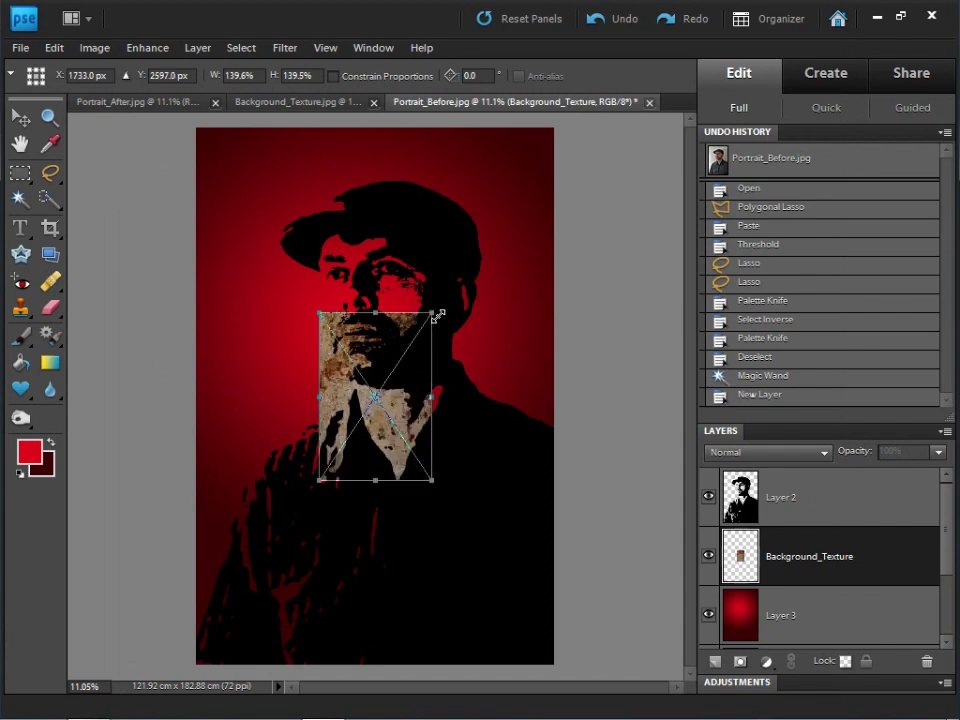
{"action": "left_click_drag", "start_coordinate": [438, 316], "coordinate": [562, 129]}
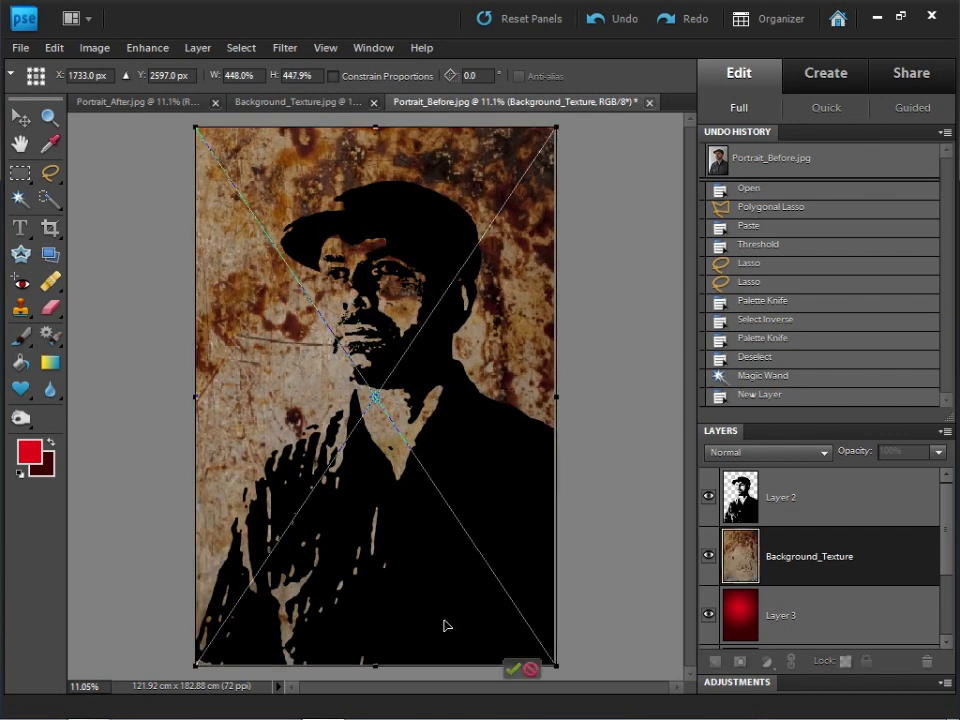
{"action": "left_click", "coordinate": [512, 668]}
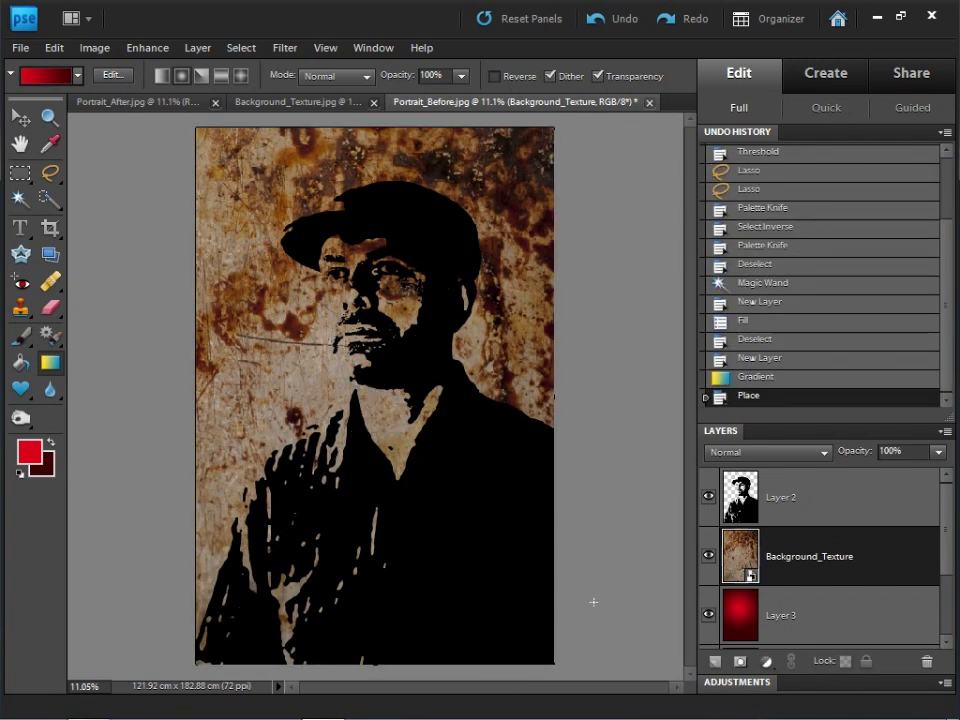
Set the texture layer to Soft Light, then flatten the image, discarding hidden layers.
{"action": "left_click", "coordinate": [770, 455]}
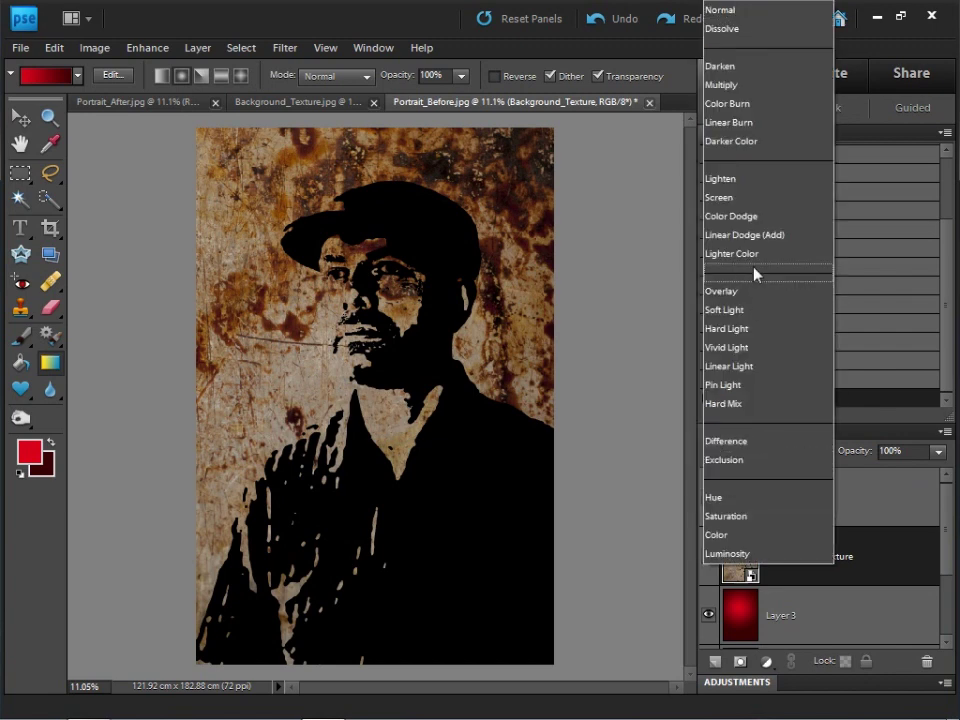
{"action": "left_click", "coordinate": [756, 320]}
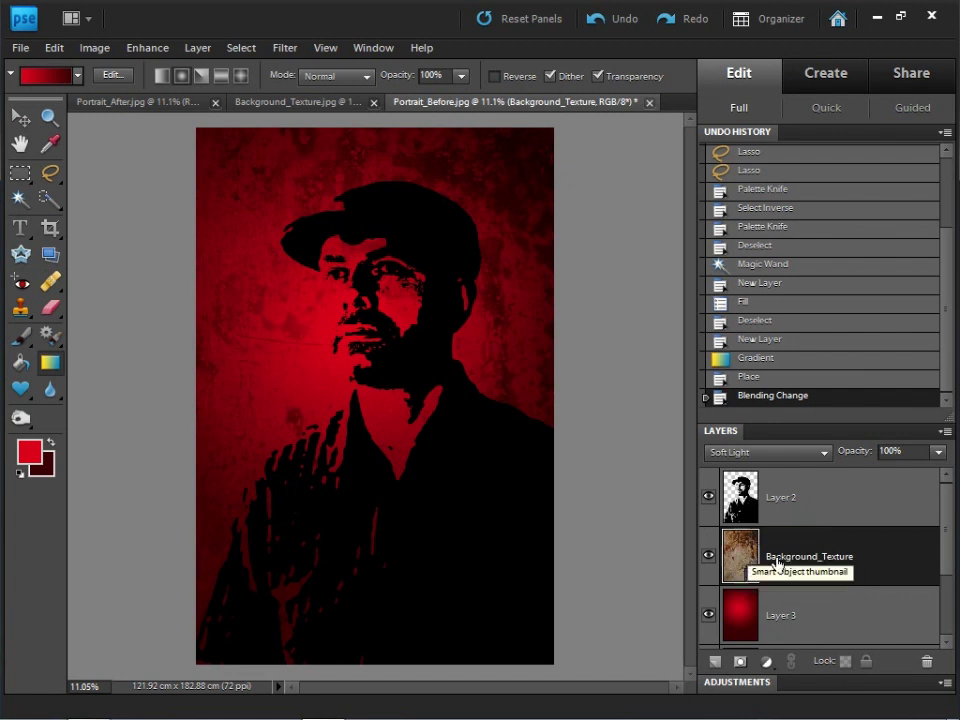
{"action": "left_click", "coordinate": [944, 431]}
{"action": "left_click", "coordinate": [867, 603]}
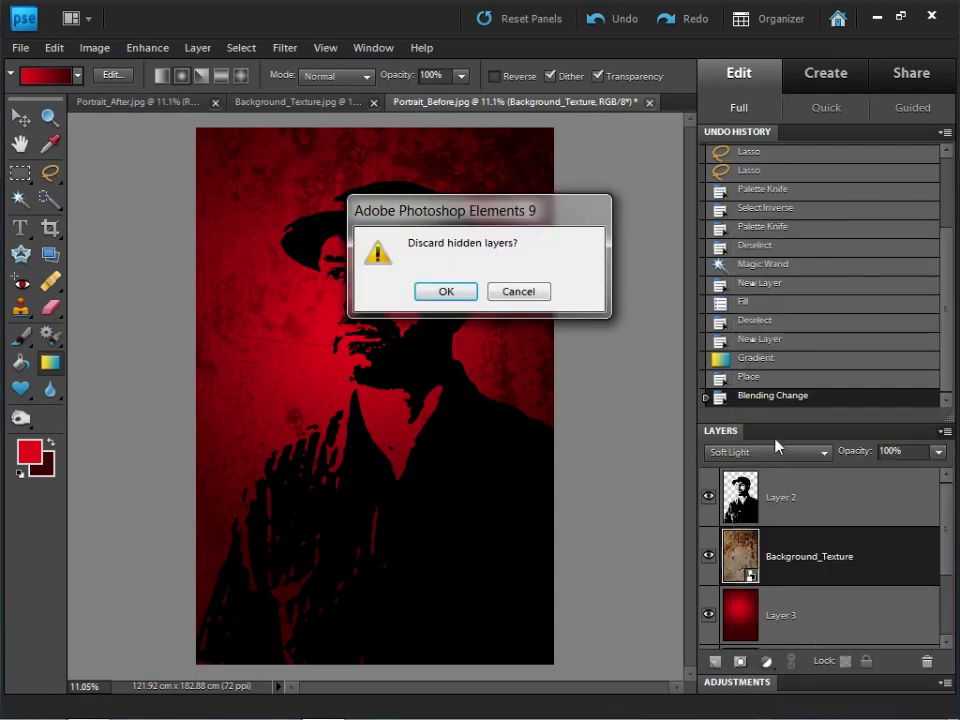
{"action": "left_click", "coordinate": [452, 292]}
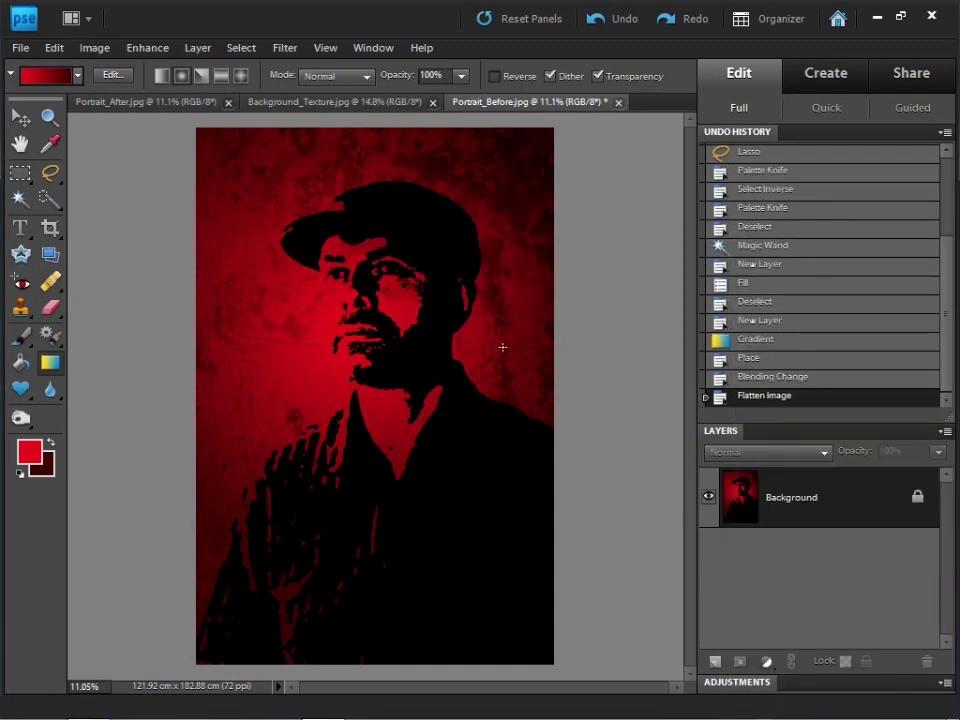